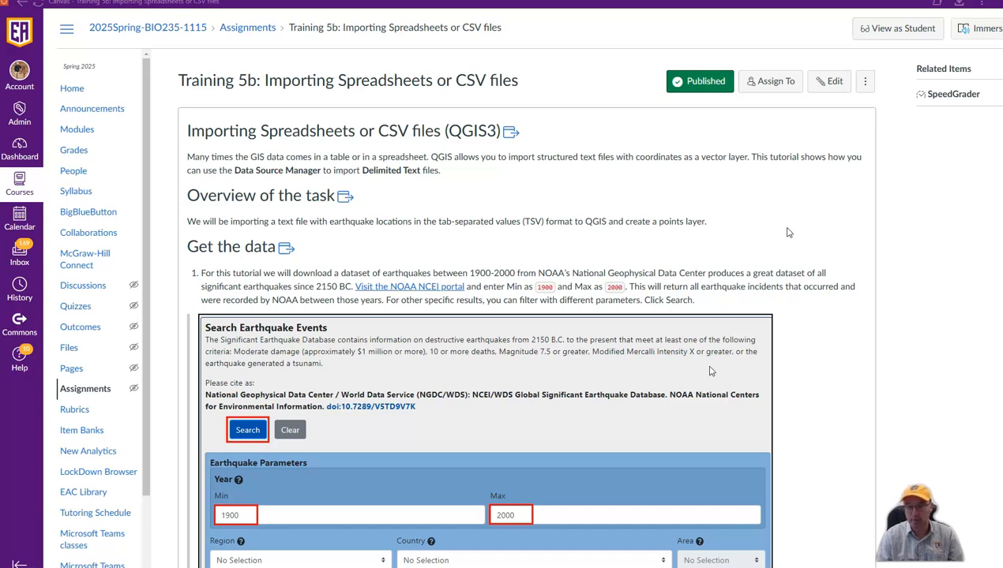
{"action": "left_click", "coordinate": [769, 225]}
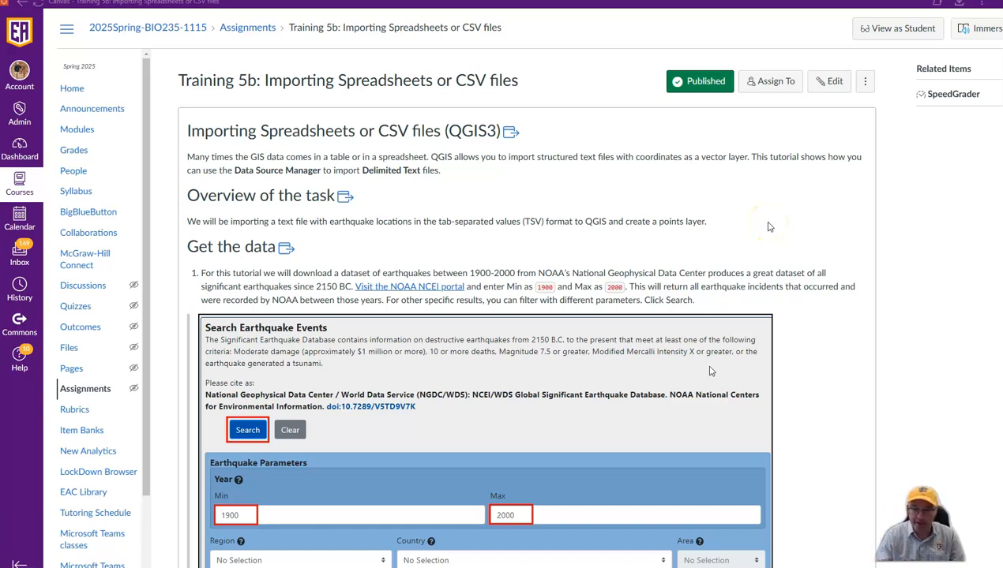
{"action": "left_click", "coordinate": [783, 238]}
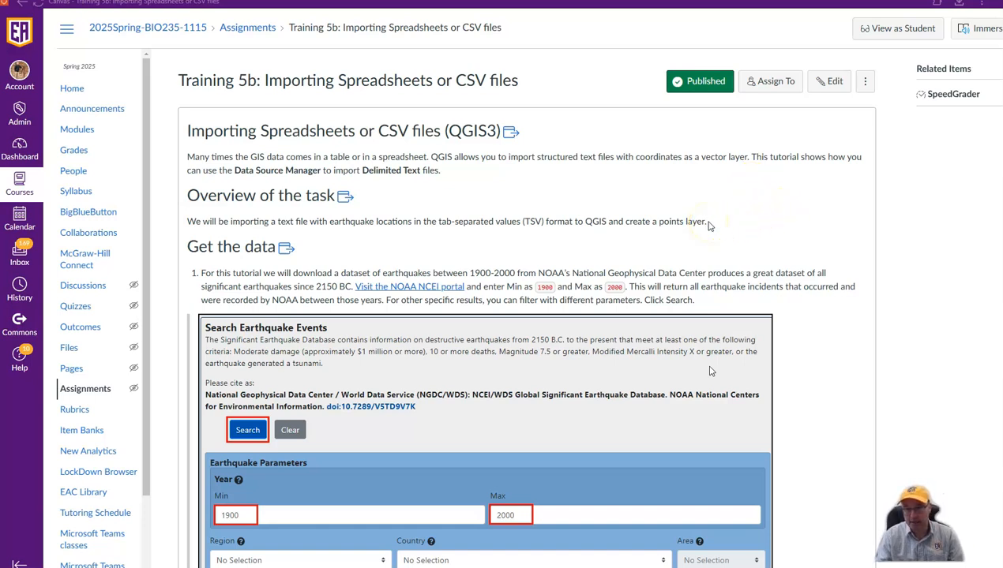
Open the tutorial's NOAA NCEI portal link in a new browser tab.
{"action": "left_click", "coordinate": [395, 289]}
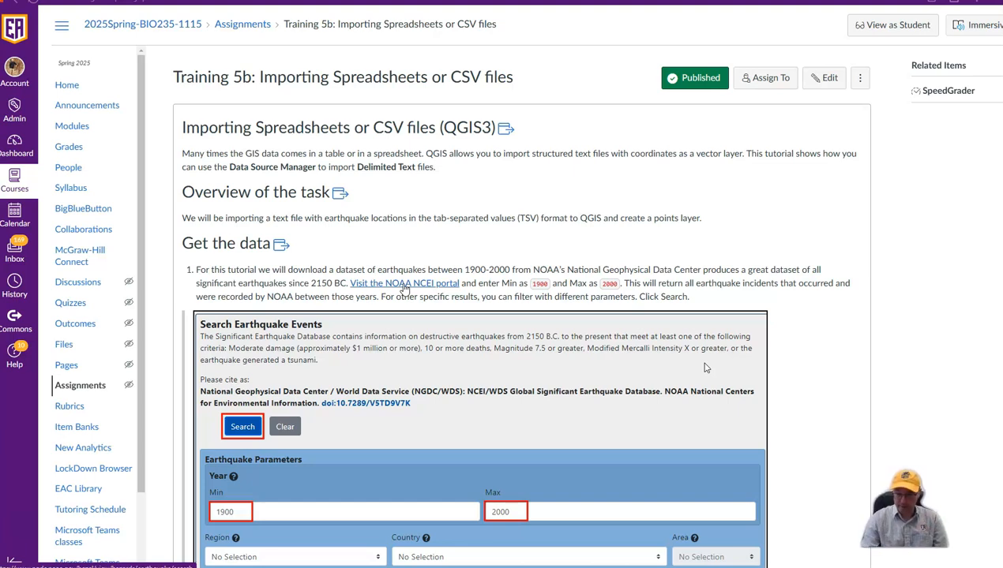
{"action": "right_click", "coordinate": [405, 289]}
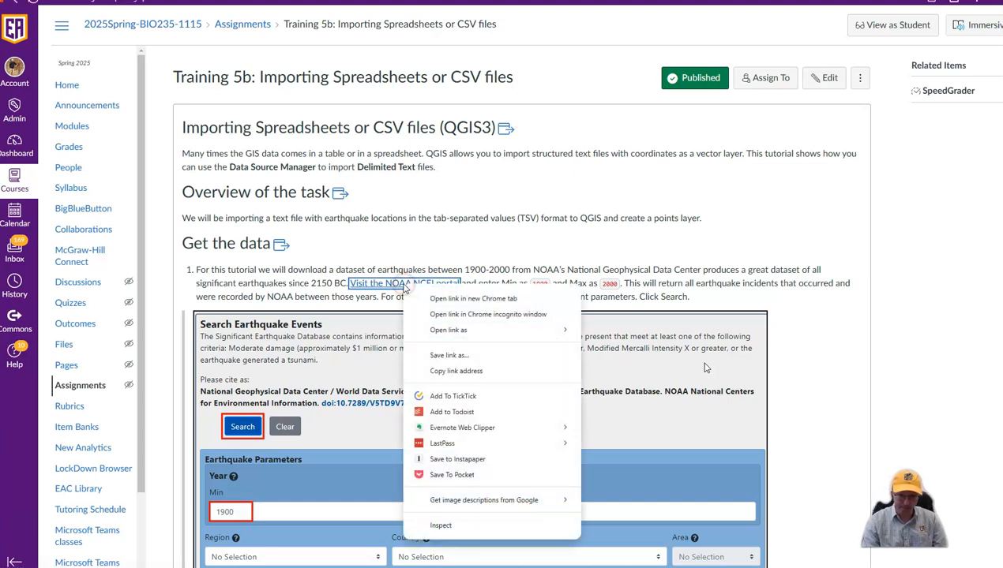
{"action": "left_click", "coordinate": [446, 304]}
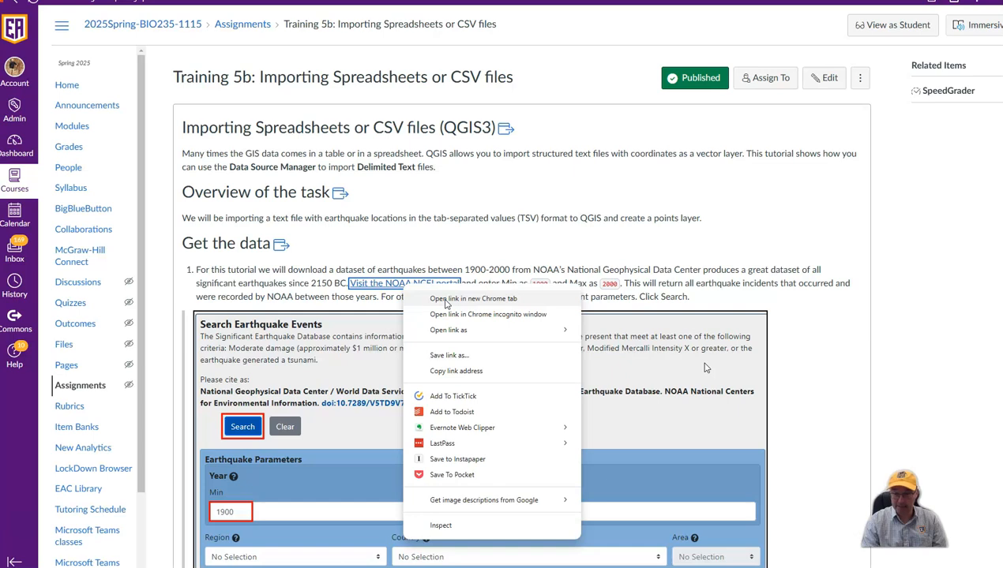
{"action": "left_click", "coordinate": [483, 300]}
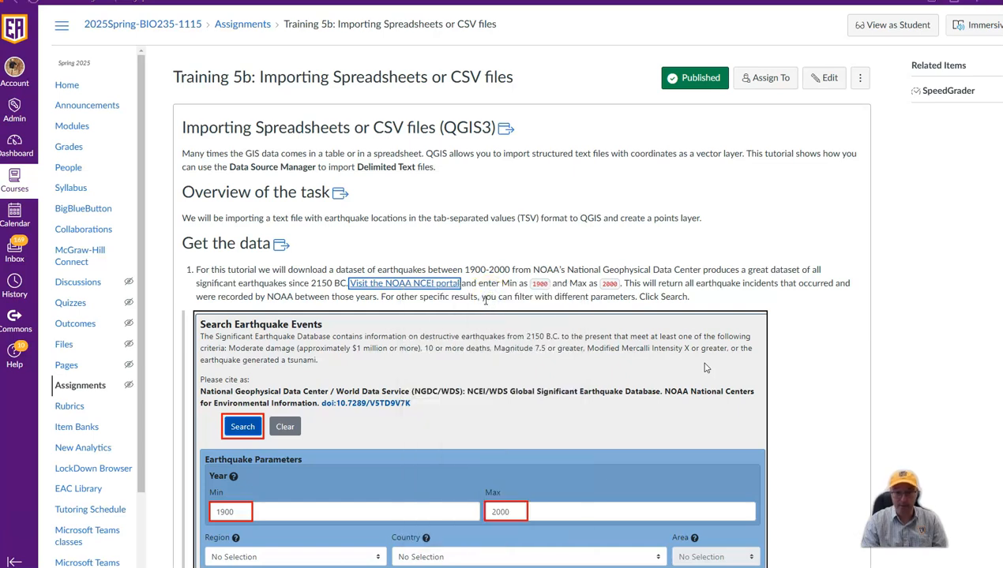
{"action": "left_click", "coordinate": [459, 308]}
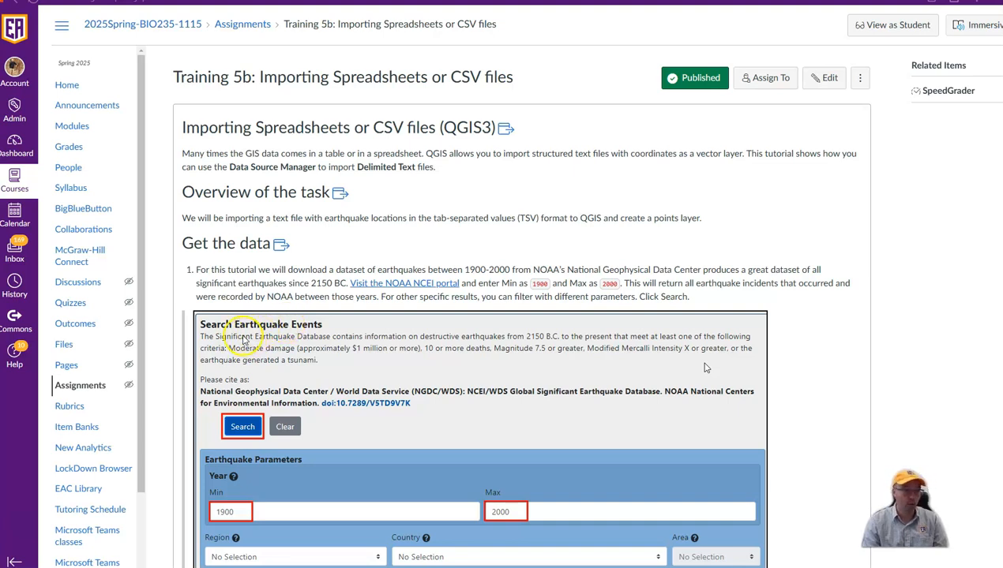
Review the tutorial's 1900 to 2000 search settings and browse the matching earthquake table on the NOAA site.
{"action": "scroll", "coordinate": [377, 333], "scroll_direction": "down", "scroll_amount": 3}
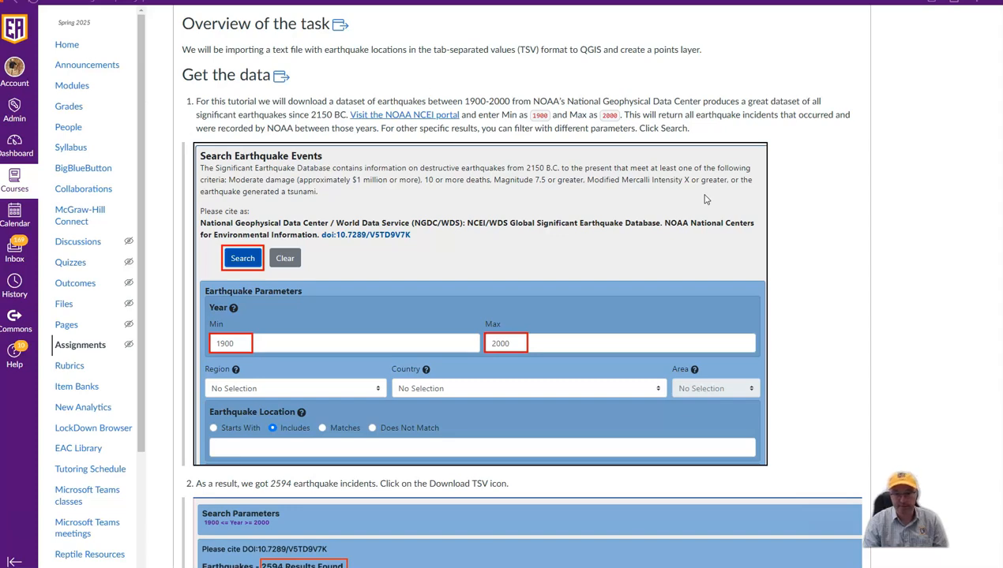
{"action": "left_click_drag", "start_coordinate": [371, 566], "coordinate": [584, 1]}
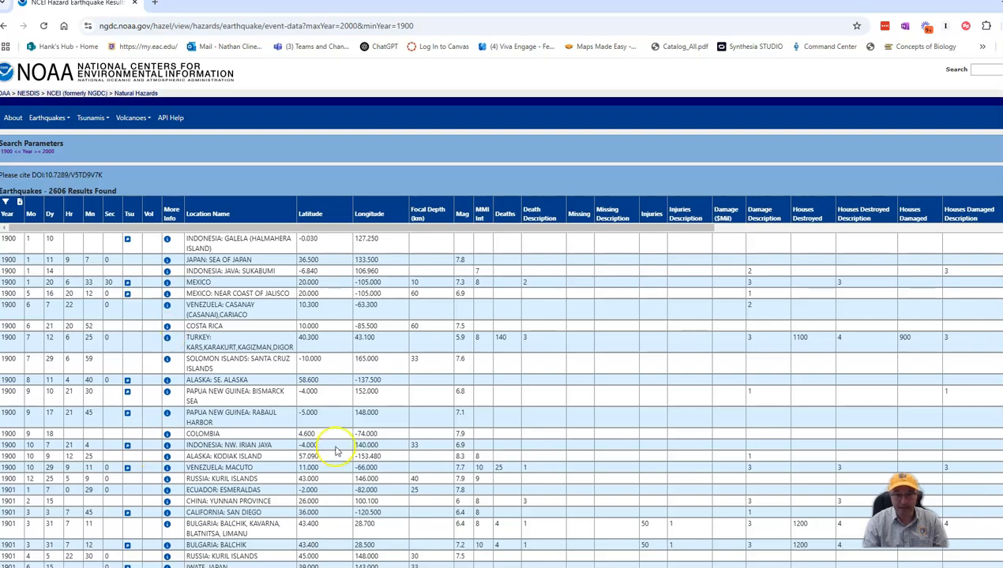
{"action": "scroll", "coordinate": [343, 448], "scroll_direction": "down", "scroll_amount": 5}
{"action": "scroll", "coordinate": [363, 444], "scroll_direction": "down", "scroll_amount": 10}
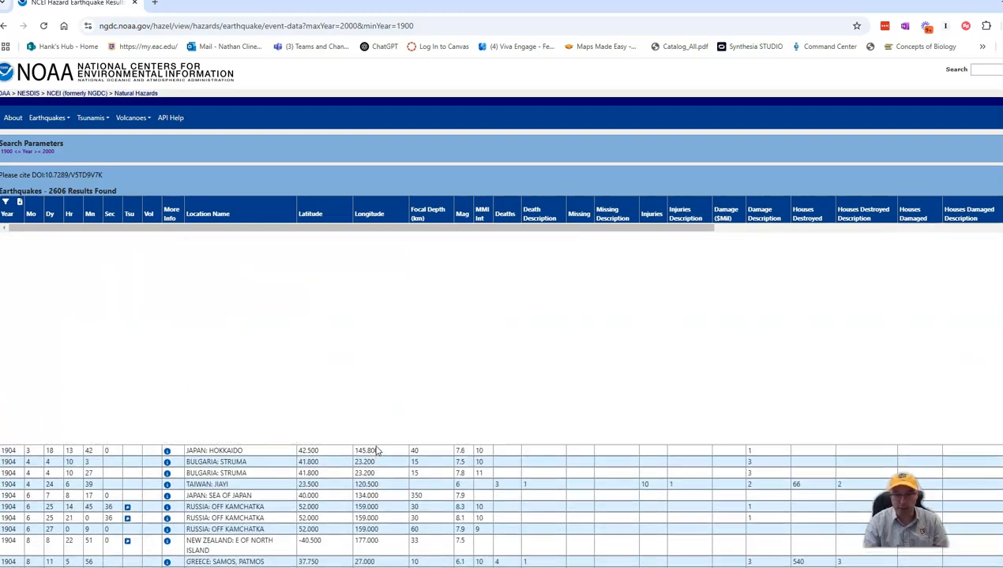
{"action": "scroll", "coordinate": [374, 450], "scroll_direction": "up", "scroll_amount": 15}
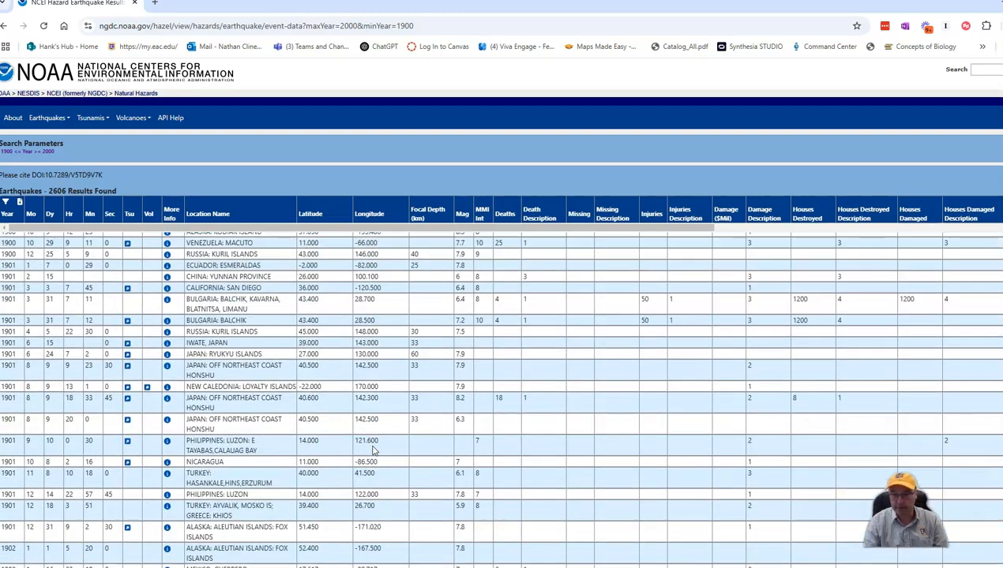
{"action": "scroll", "coordinate": [374, 450], "scroll_direction": "up", "scroll_amount": 2}
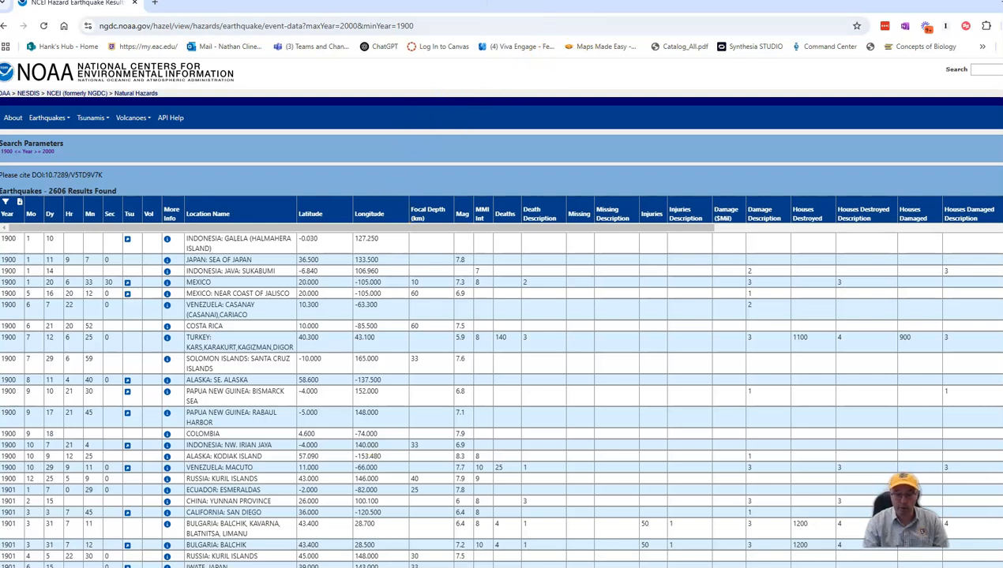
Return to the Canvas tutorial and read the instruction for downloading the earthquake results as TSV.
{"action": "left_click_drag", "start_coordinate": [493, 3], "coordinate": [0, 182]}
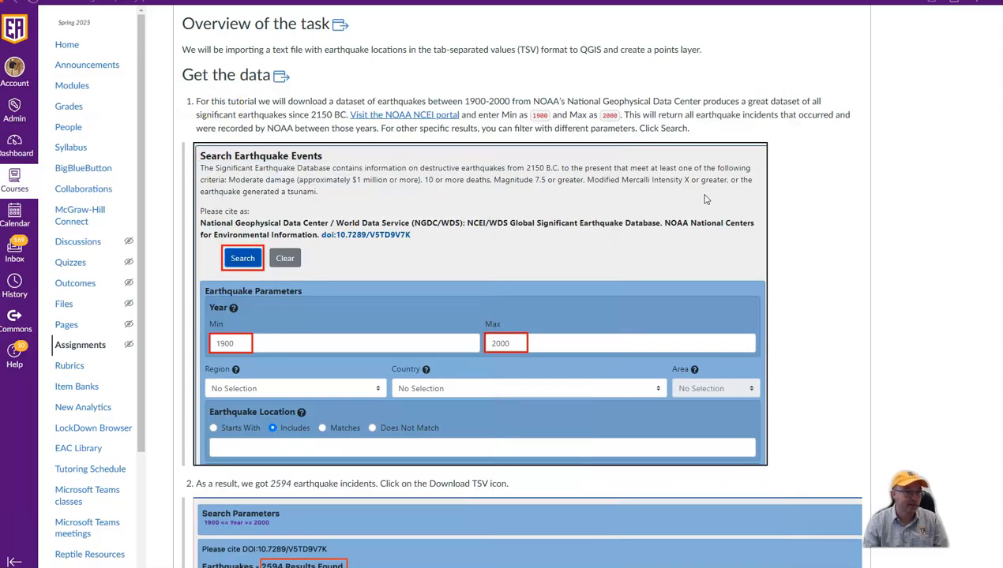
{"action": "scroll", "coordinate": [405, 373], "scroll_direction": "down", "scroll_amount": 3}
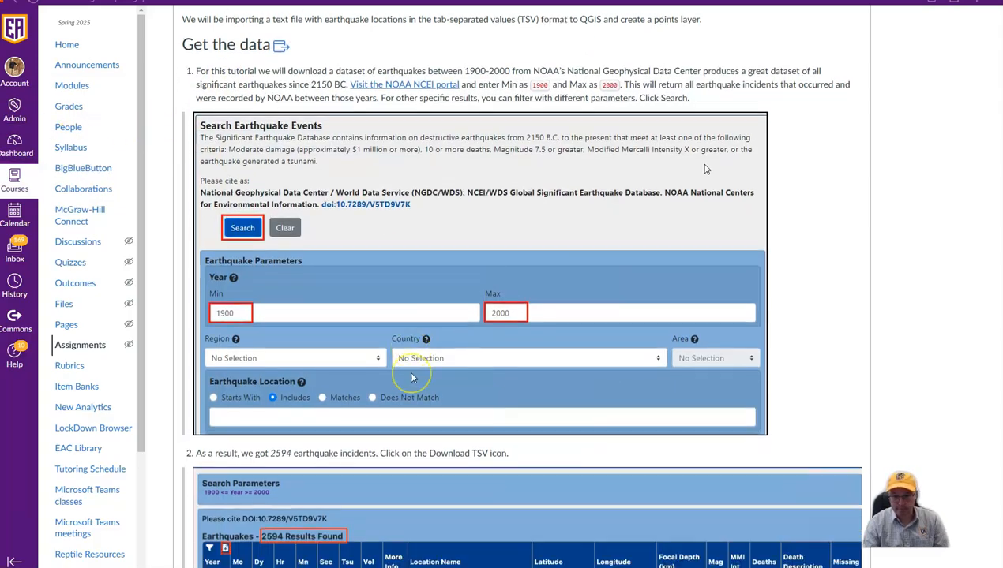
{"action": "scroll", "coordinate": [412, 377], "scroll_direction": "down", "scroll_amount": 6}
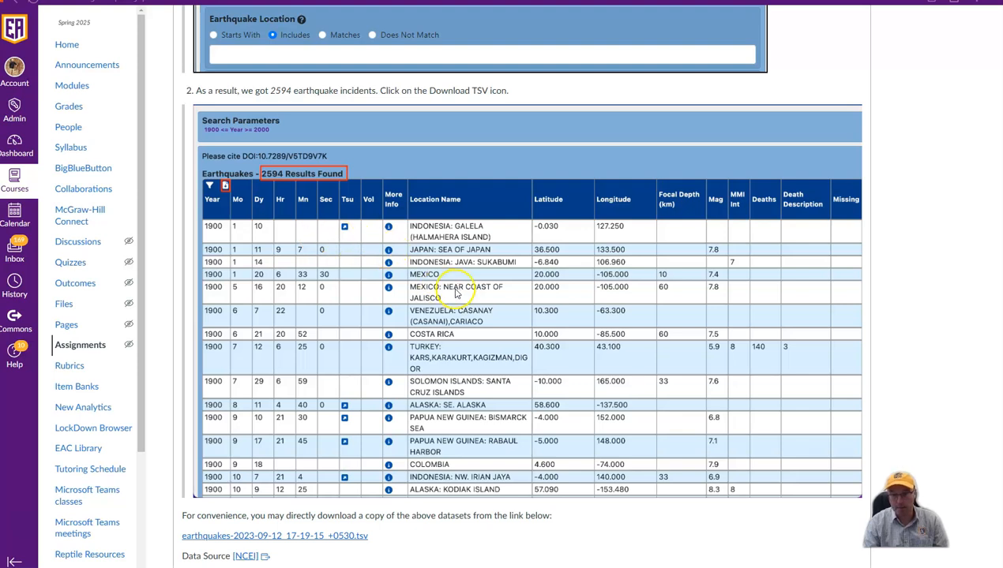
{"action": "scroll", "coordinate": [477, 302], "scroll_direction": "down", "scroll_amount": 2}
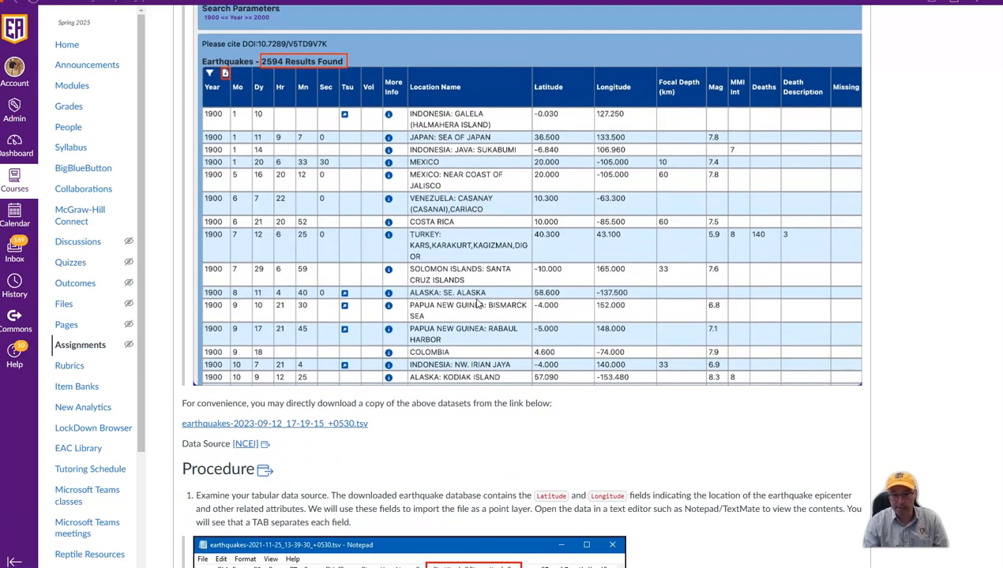
{"action": "scroll", "coordinate": [476, 302], "scroll_direction": "up", "scroll_amount": 2}
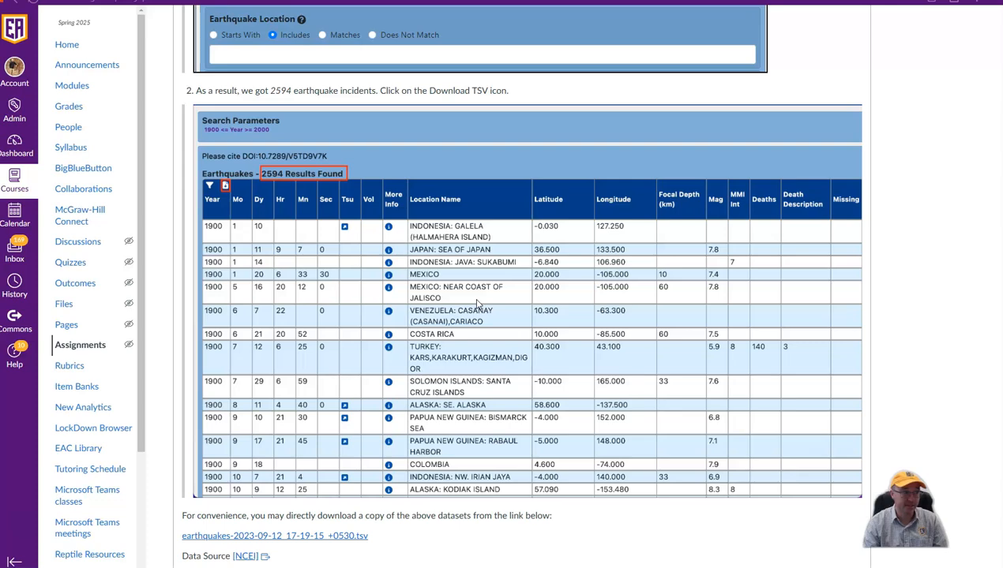
Switch back to the NOAA results page and download the 1900 to 2000 earthquake table as a TSV file.
{"action": "left_click_drag", "start_coordinate": [2, 157], "coordinate": [766, 1]}
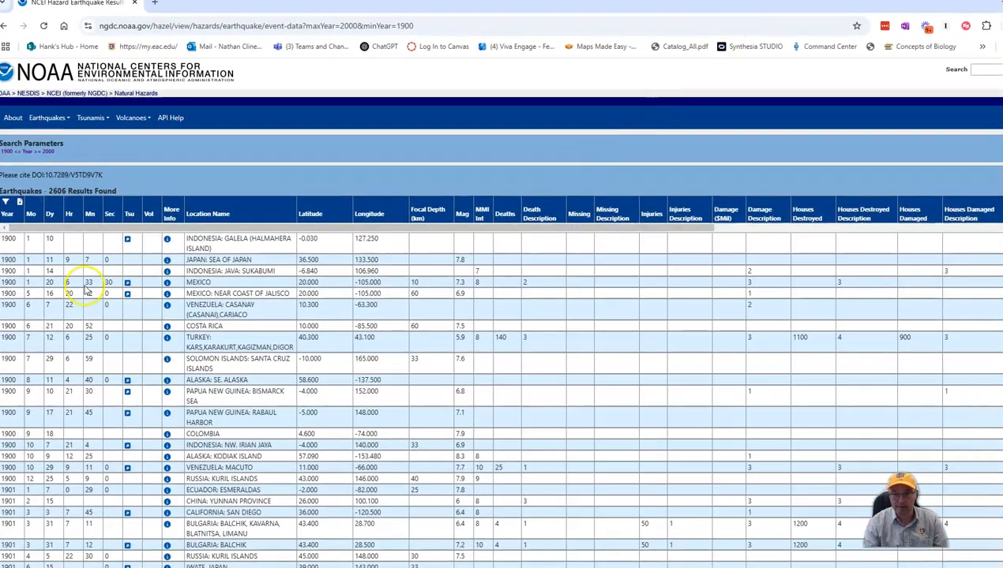
{"action": "left_click_drag", "start_coordinate": [22, 239], "coordinate": [331, 468]}
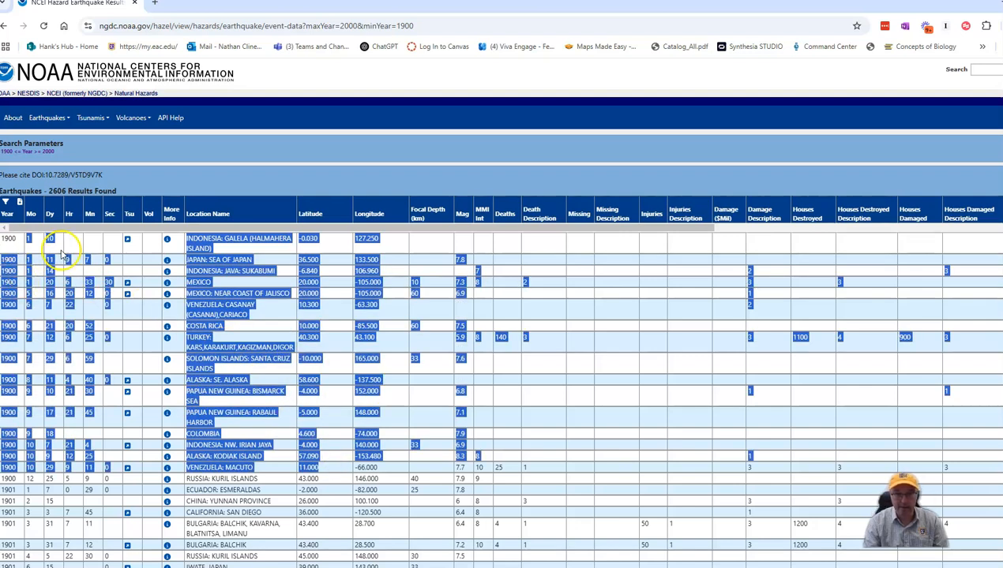
{"action": "left_click", "coordinate": [19, 202]}
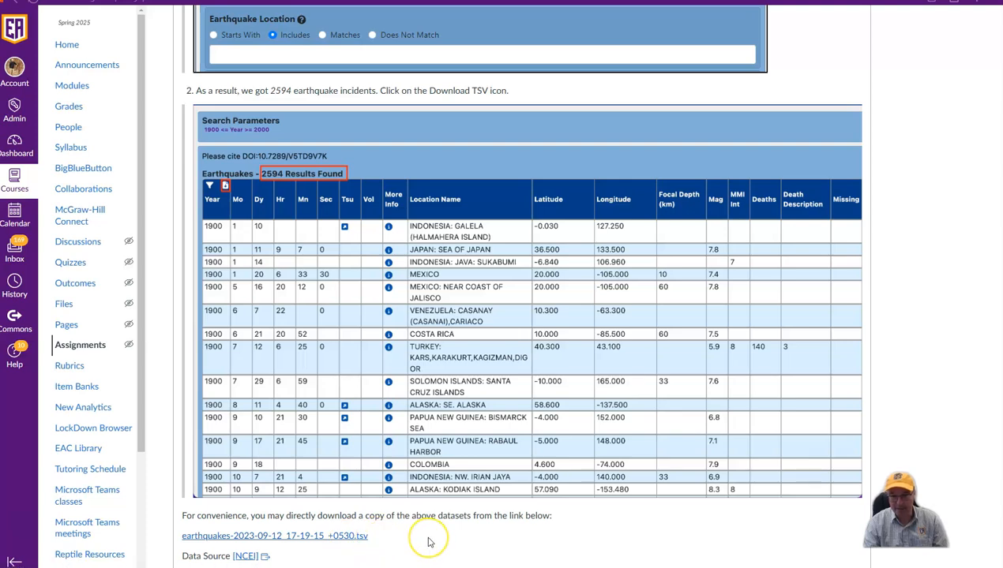
Read the tutorial's procedure for examining the tabular data source in a text editor.
{"action": "scroll", "coordinate": [376, 542], "scroll_direction": "down", "scroll_amount": 3}
{"action": "scroll", "coordinate": [429, 540], "scroll_direction": "down", "scroll_amount": 1}
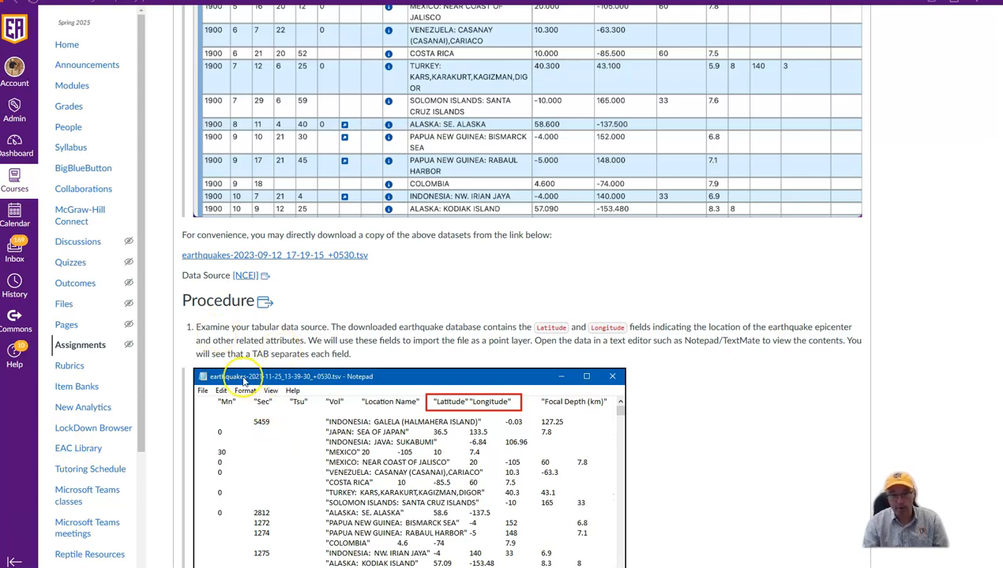
{"action": "scroll", "coordinate": [251, 385], "scroll_direction": "down", "scroll_amount": 2}
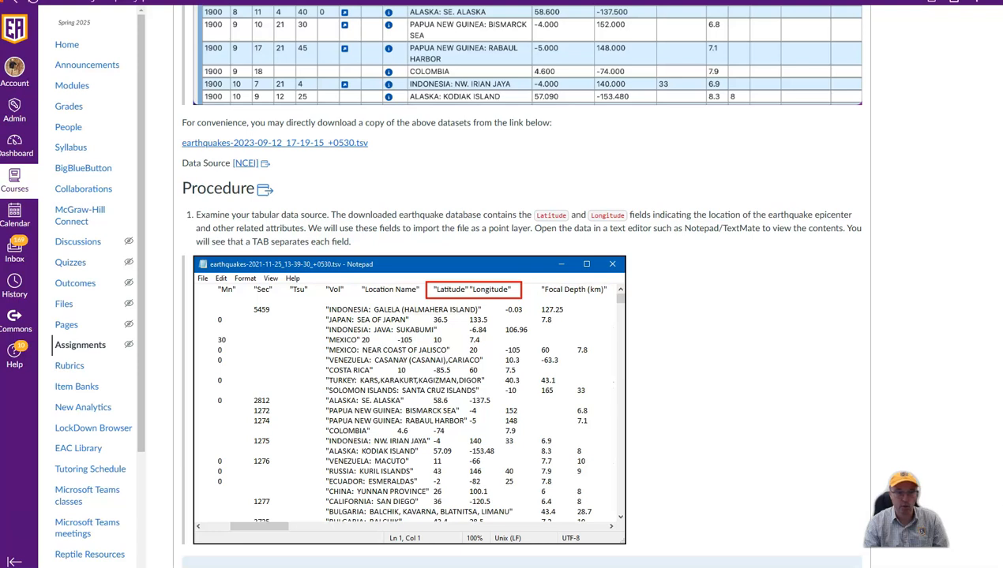
Open the downloaded earthquakes TSV file from the Downloads folder in File Explorer, with Notepad as the default app for .tsv files.
{"action": "key", "text": "super+e"}
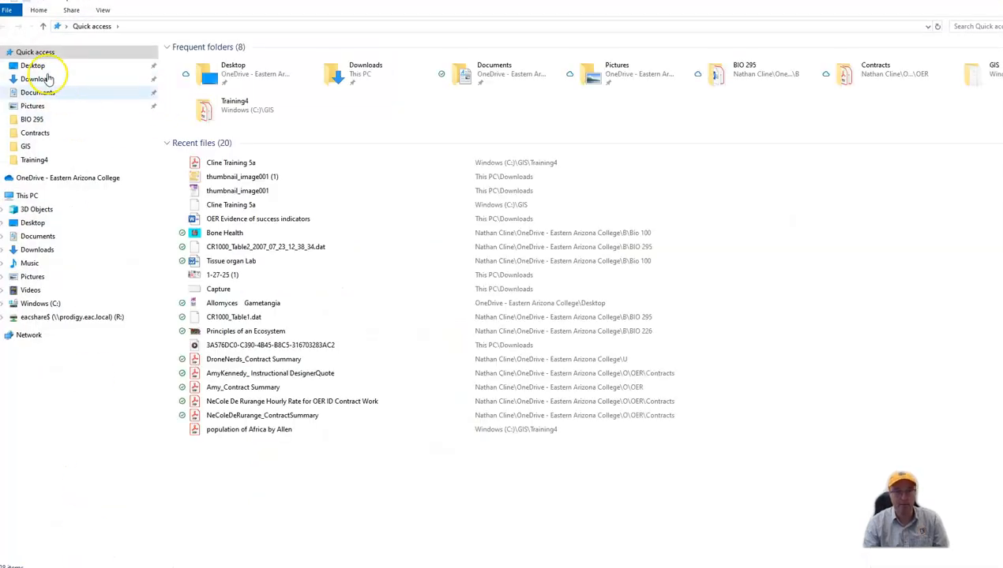
{"action": "left_click", "coordinate": [48, 79]}
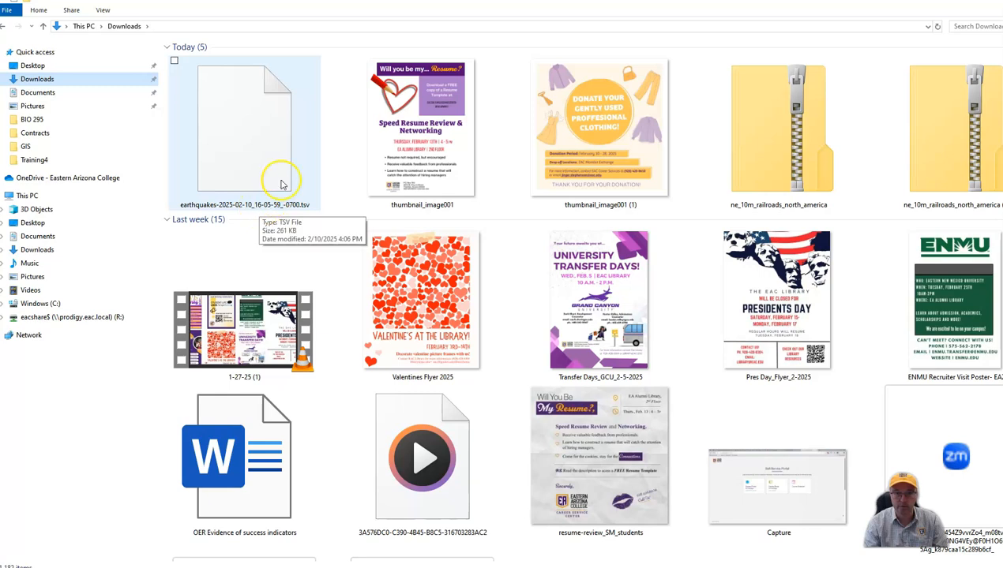
{"action": "right_click", "coordinate": [257, 144]}
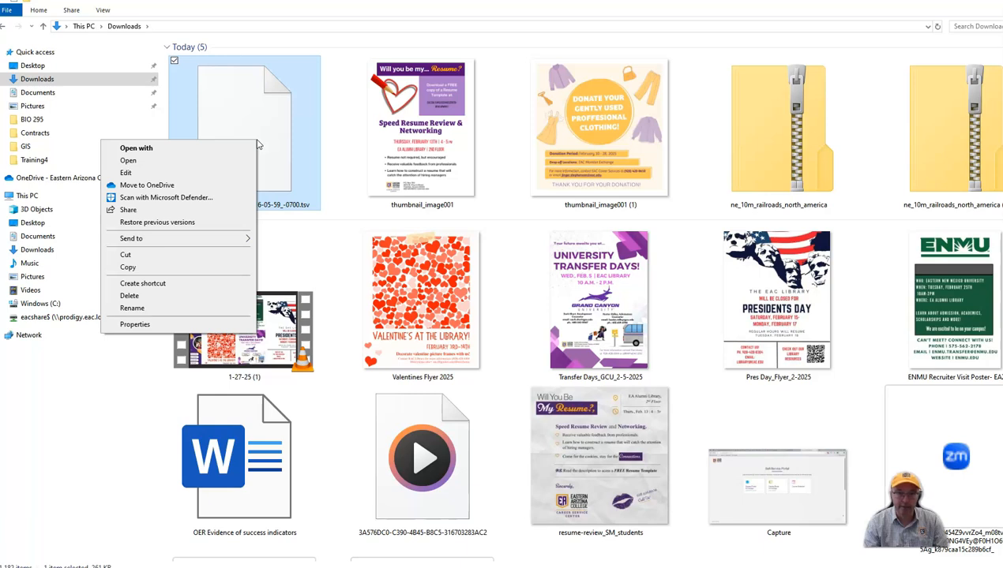
{"action": "left_click", "coordinate": [146, 148]}
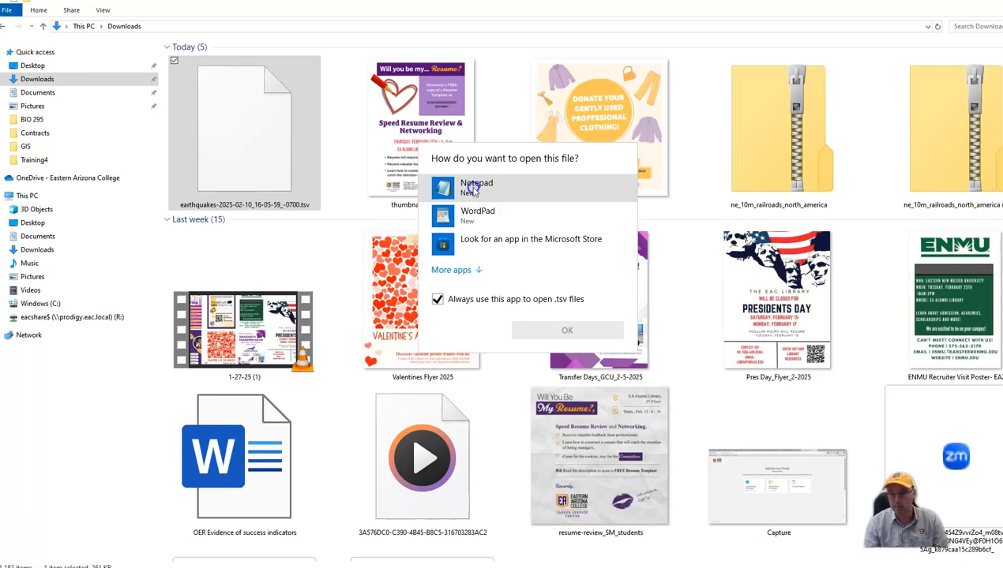
{"action": "left_click", "coordinate": [476, 189]}
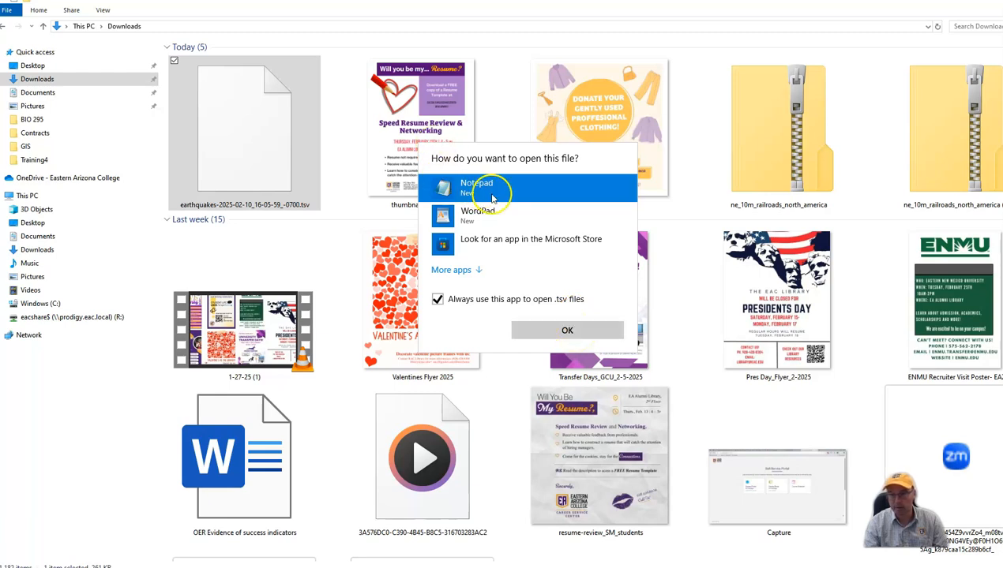
{"action": "left_click", "coordinate": [568, 331]}
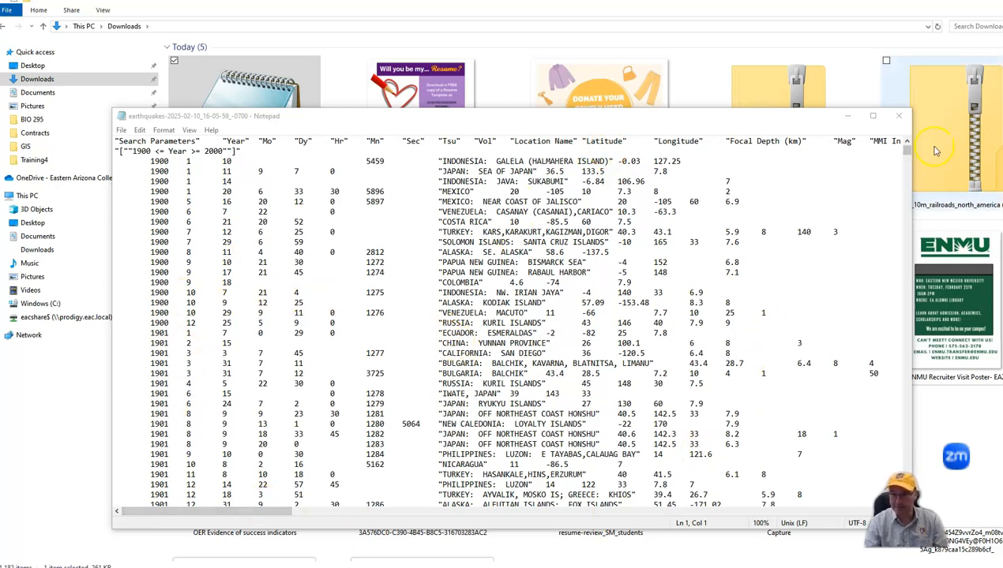
Examine the tab-separated earthquake fields in Notepad and close the file.
{"action": "left_click_drag", "start_coordinate": [906, 146], "coordinate": [882, 141]}
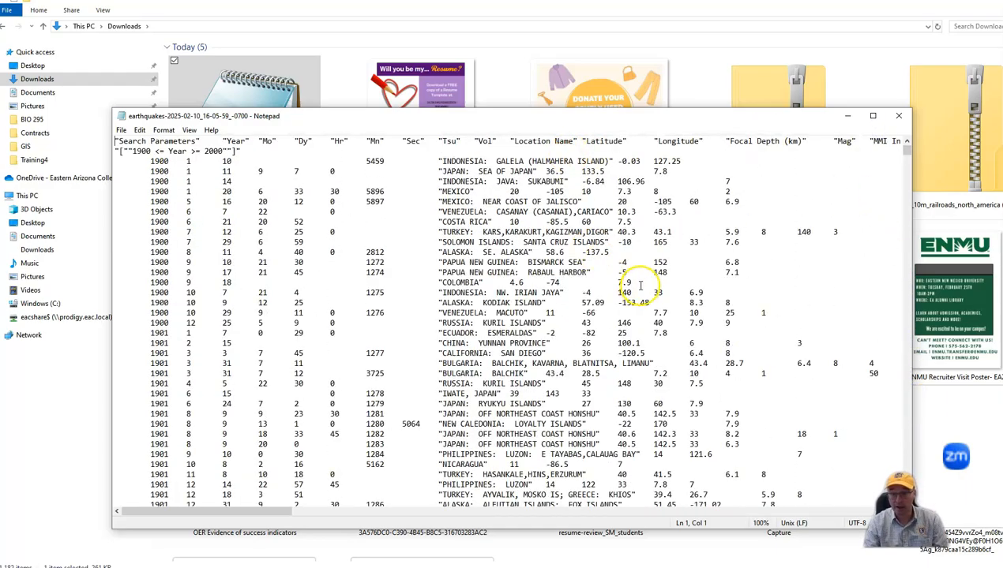
{"action": "left_click", "coordinate": [899, 116]}
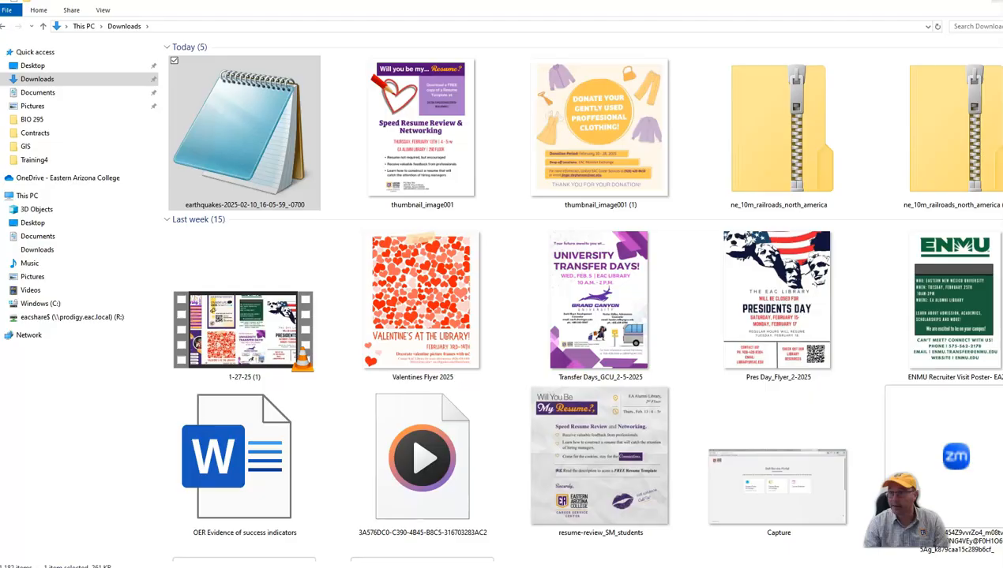
Return to the Canvas tutorial and read the steps for loading delimited text through the QGIS Data Source Manager.
{"action": "left_click", "coordinate": [993, 3]}
{"action": "scroll", "coordinate": [749, 278], "scroll_direction": "down", "scroll_amount": 1}
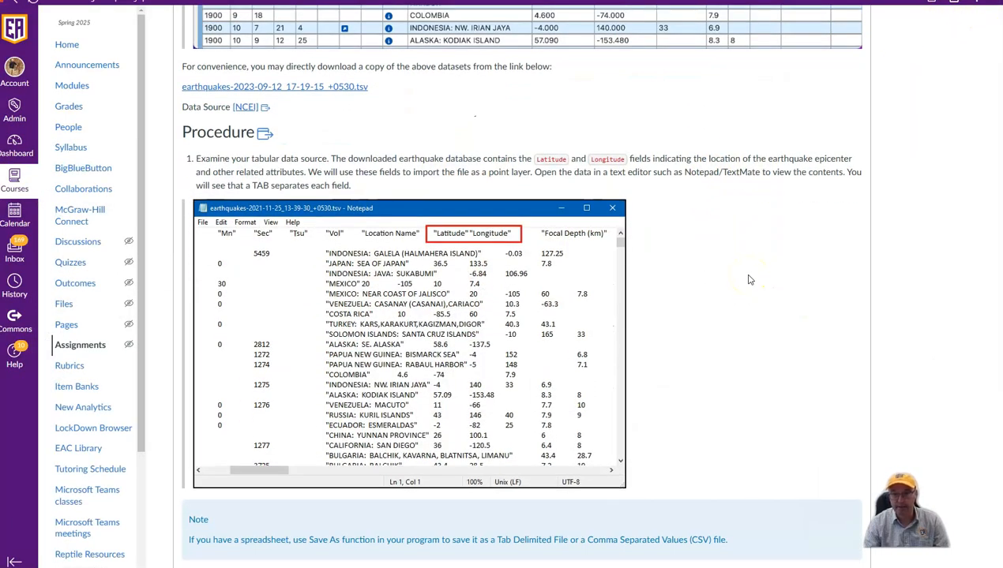
{"action": "scroll", "coordinate": [749, 279], "scroll_direction": "down", "scroll_amount": 1}
{"action": "scroll", "coordinate": [749, 278], "scroll_direction": "down", "scroll_amount": 6}
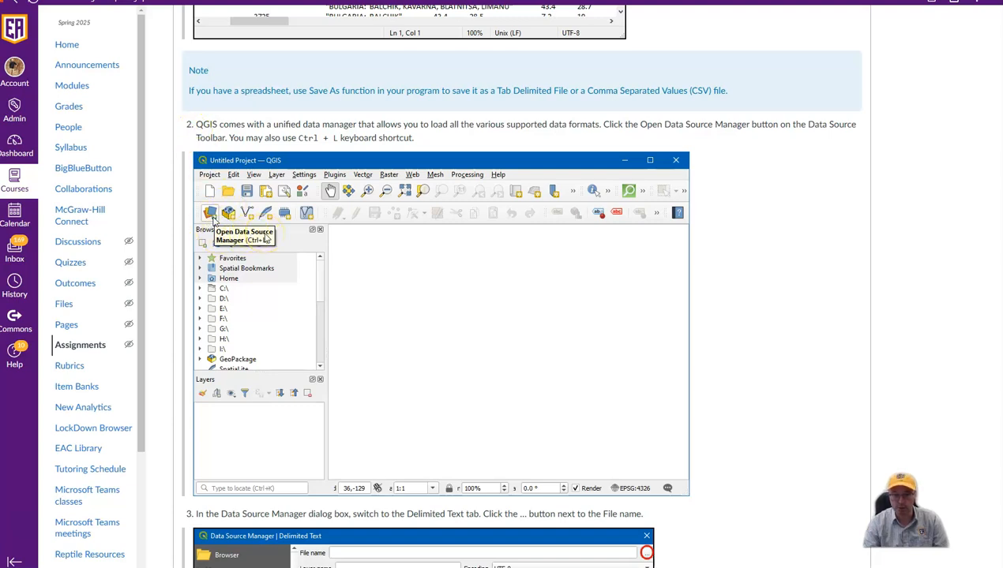
{"action": "scroll", "coordinate": [398, 239], "scroll_direction": "down", "scroll_amount": 4}
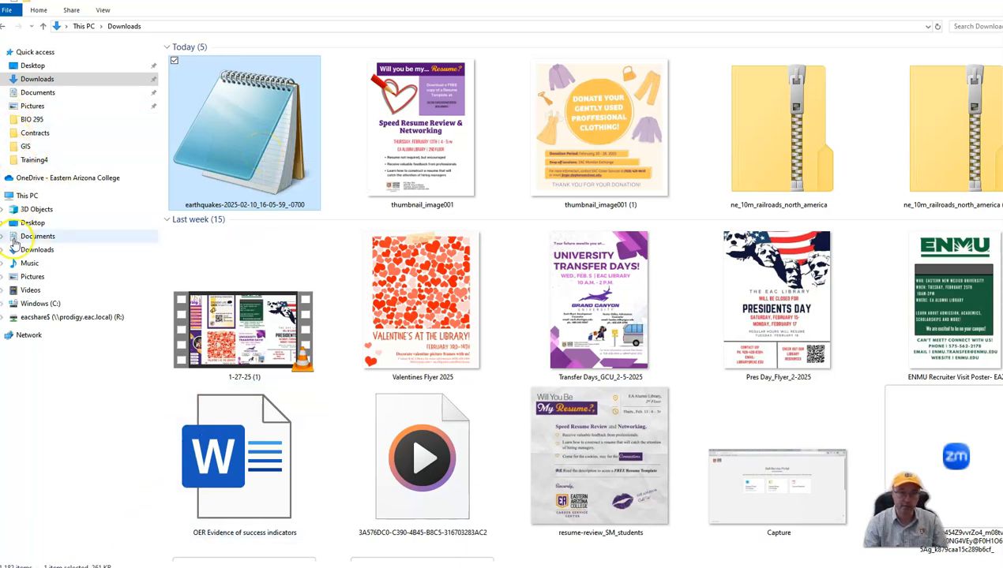
Move the downloaded earthquakes file from Downloads into the GIS folder on the C: drive and switch to QGIS.
{"action": "left_click", "coordinate": [1, 309]}
{"action": "left_click", "coordinate": [3, 304]}
{"action": "left_click_drag", "start_coordinate": [265, 124], "coordinate": [48, 361]}
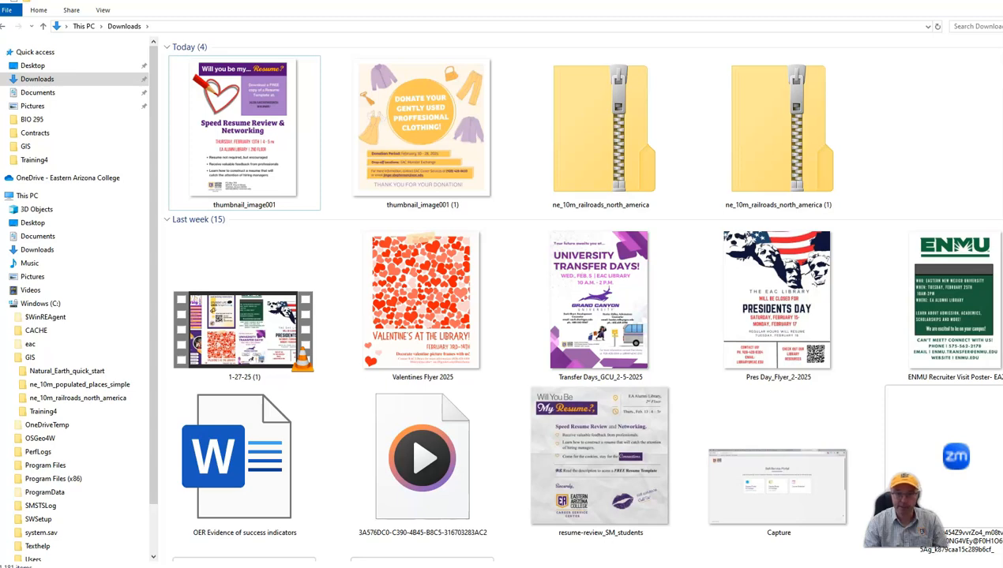
{"action": "key", "text": "alt+Tab"}
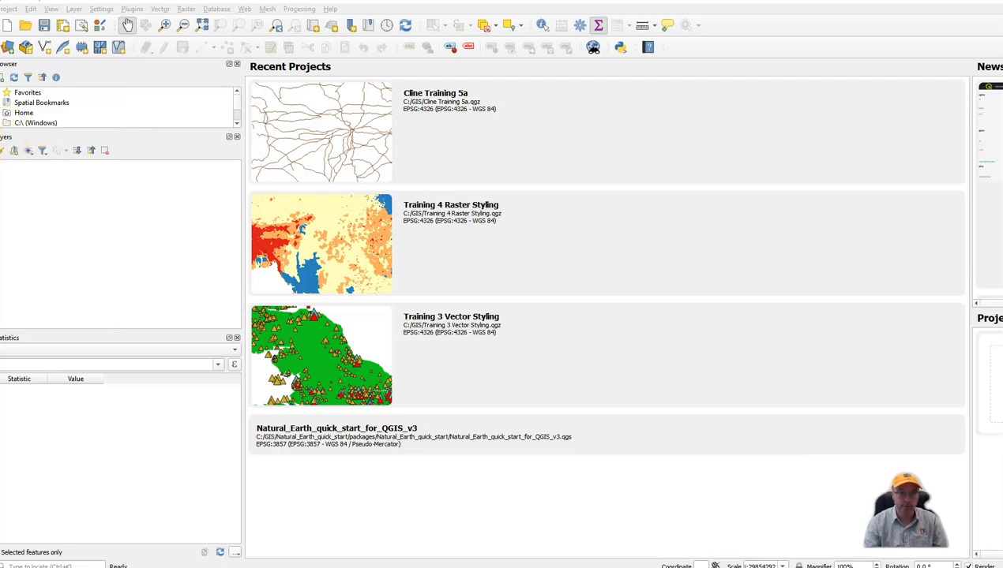
Look through the GIS folder on the C: drive in the QGIS Browser for the earthquakes TSV file.
{"action": "left_click", "coordinate": [5, 123]}
{"action": "scroll", "coordinate": [135, 113], "scroll_direction": "down", "scroll_amount": 2}
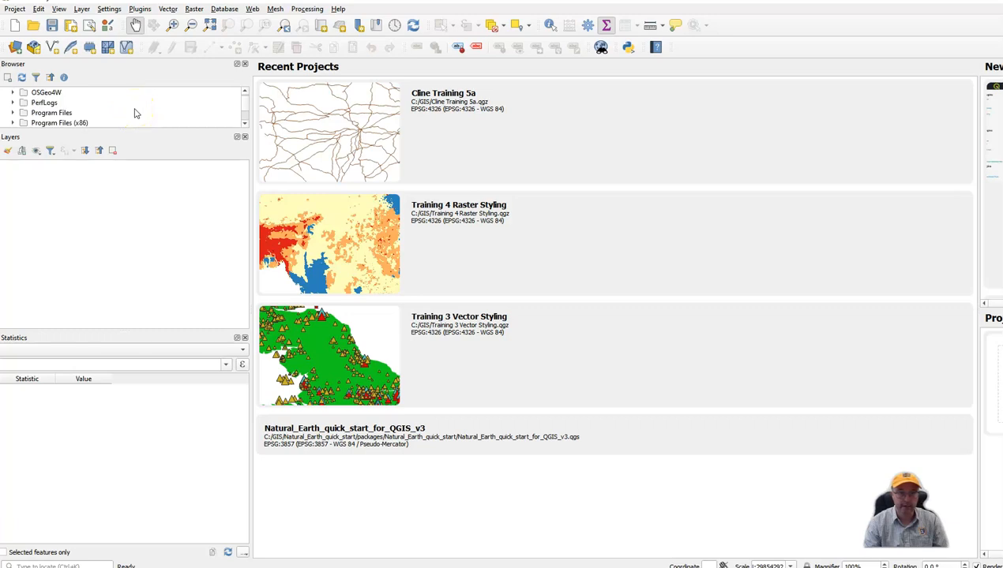
{"action": "scroll", "coordinate": [135, 112], "scroll_direction": "up", "scroll_amount": 2}
{"action": "left_click", "coordinate": [12, 113]}
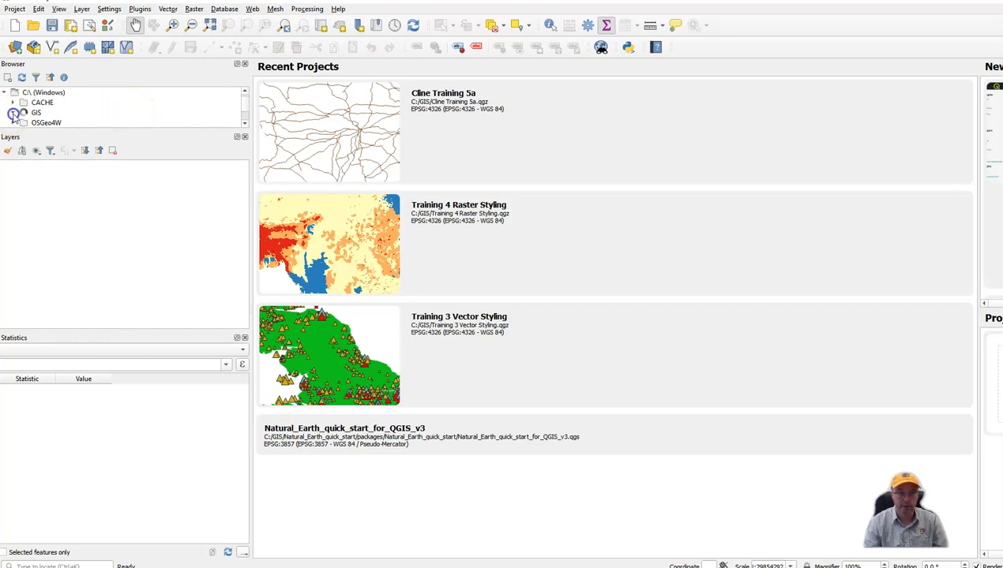
{"action": "scroll", "coordinate": [87, 112], "scroll_direction": "down", "scroll_amount": 3}
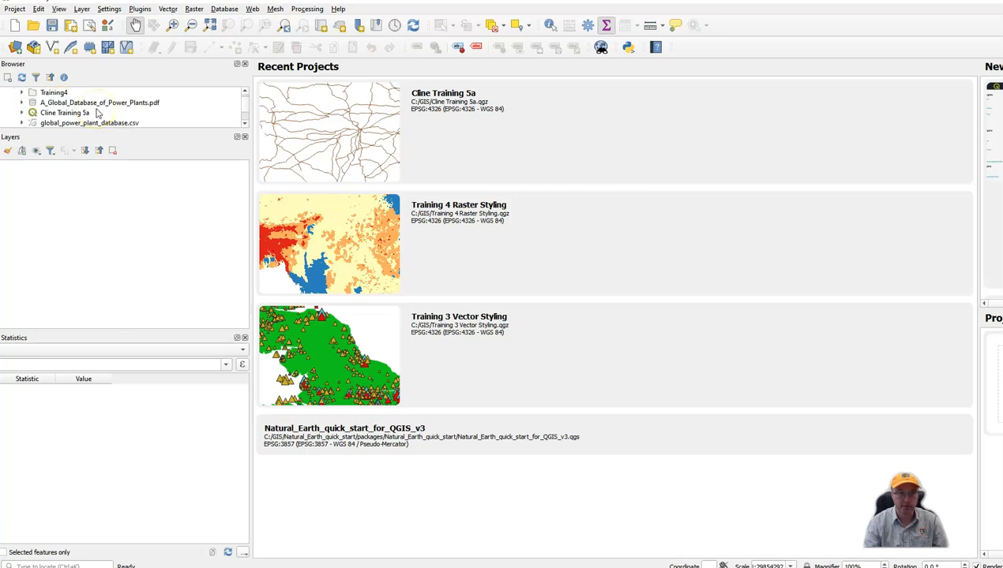
{"action": "scroll", "coordinate": [98, 113], "scroll_direction": "down", "scroll_amount": 1}
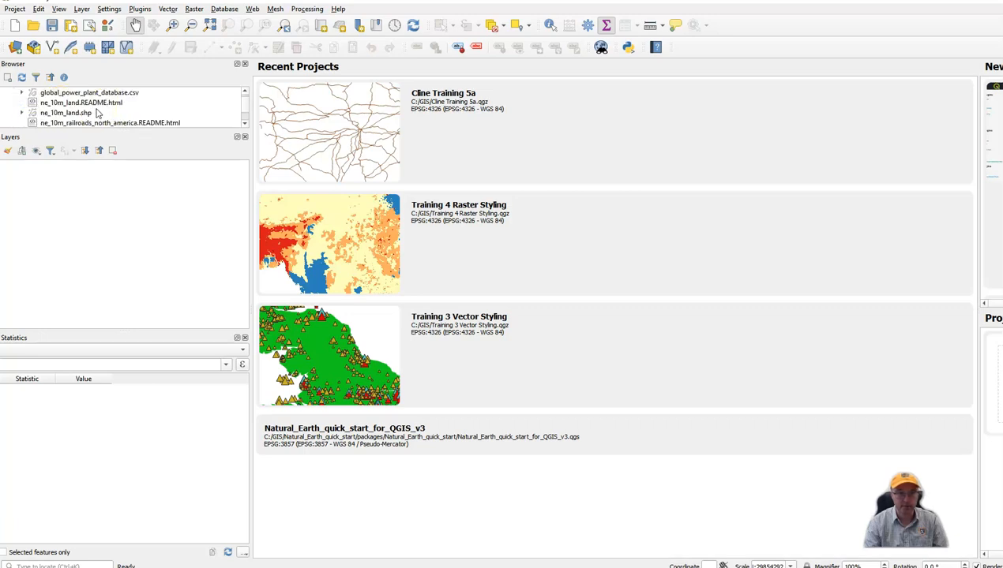
{"action": "scroll", "coordinate": [98, 114], "scroll_direction": "down", "scroll_amount": 1}
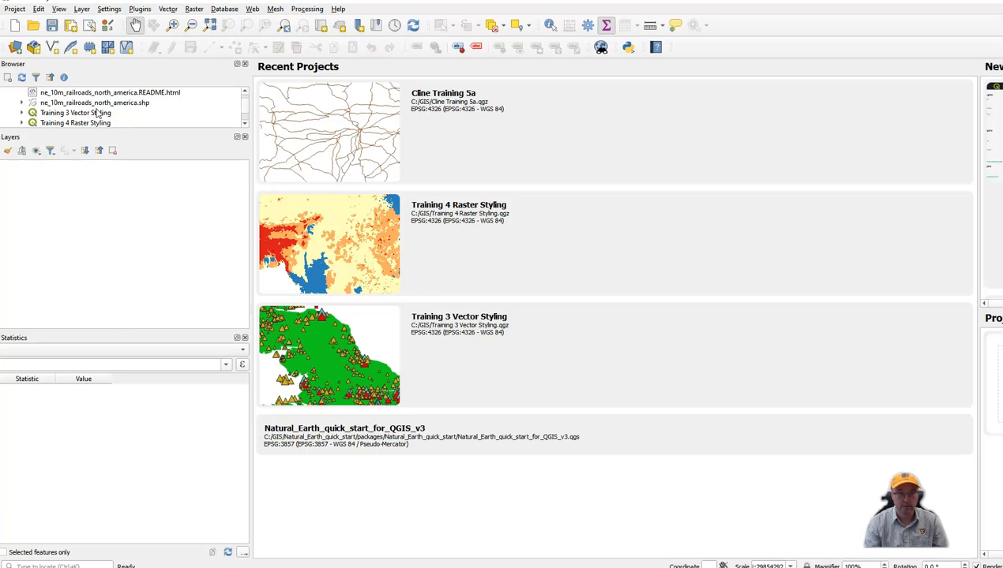
{"action": "scroll", "coordinate": [98, 113], "scroll_direction": "down", "scroll_amount": 1}
{"action": "scroll", "coordinate": [98, 113], "scroll_direction": "up", "scroll_amount": 1}
{"action": "scroll", "coordinate": [98, 113], "scroll_direction": "up", "scroll_amount": 2}
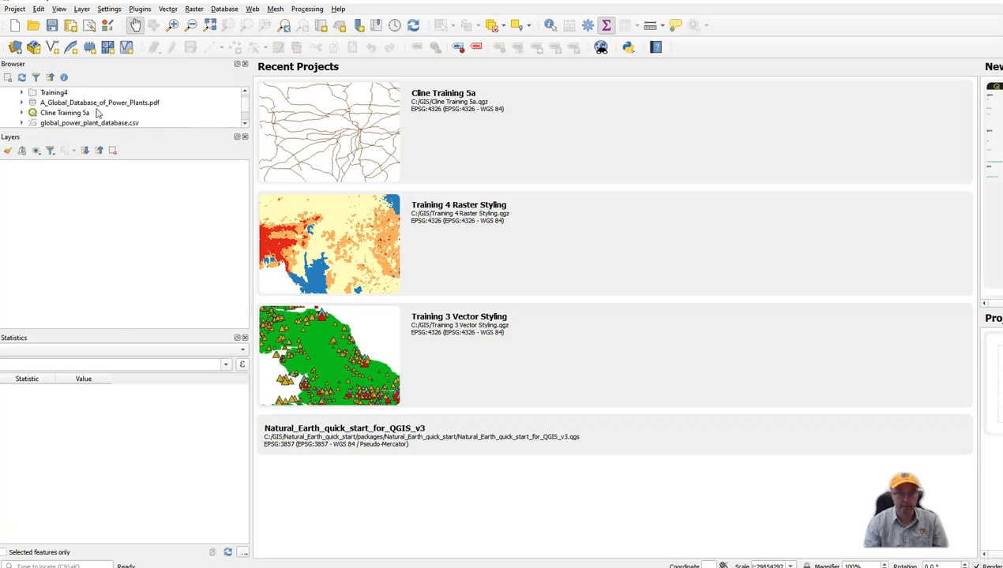
{"action": "scroll", "coordinate": [99, 116], "scroll_direction": "up", "scroll_amount": 1}
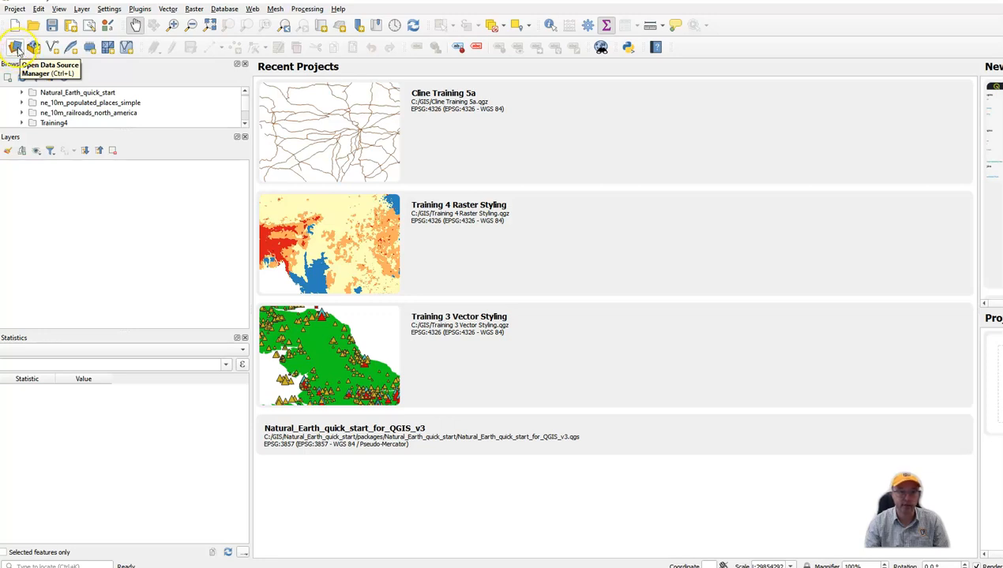
Load earthquakes-2025-02-10_16-05-59_-0700.tsv from C:\GIS as a delimited text source in the Data Source Manager, with all file types listed.
{"action": "left_click", "coordinate": [16, 48]}
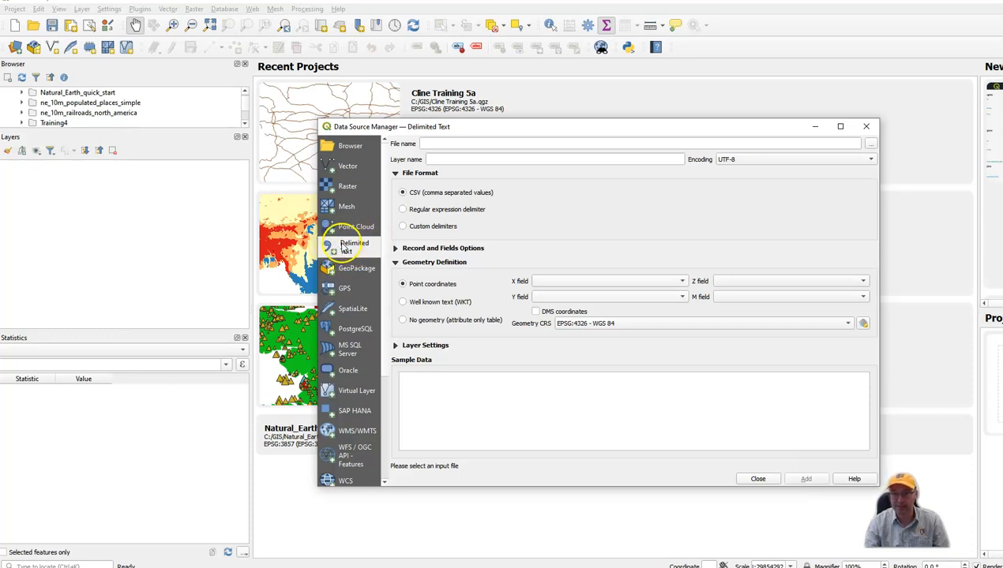
{"action": "left_click", "coordinate": [871, 145]}
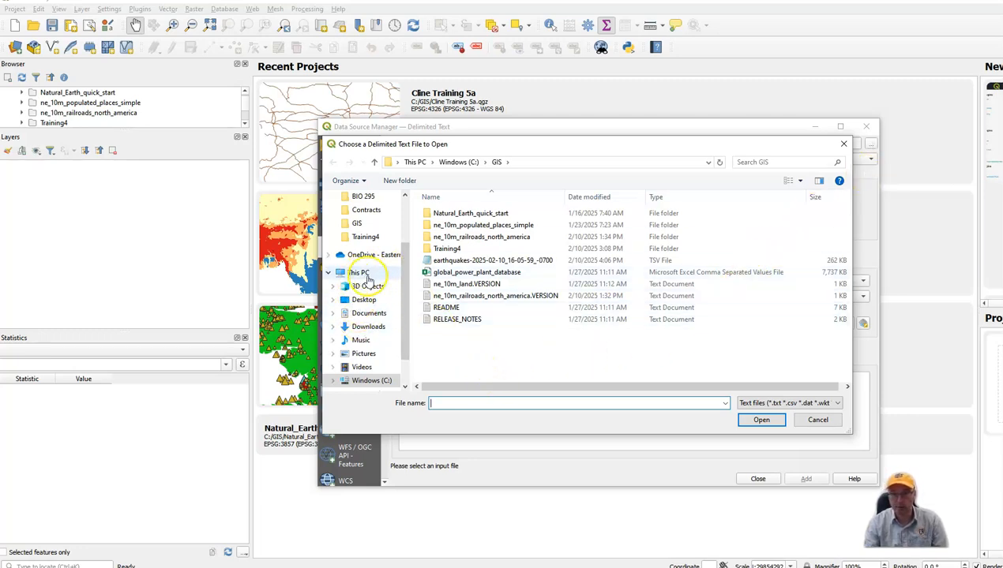
{"action": "left_click", "coordinate": [357, 225]}
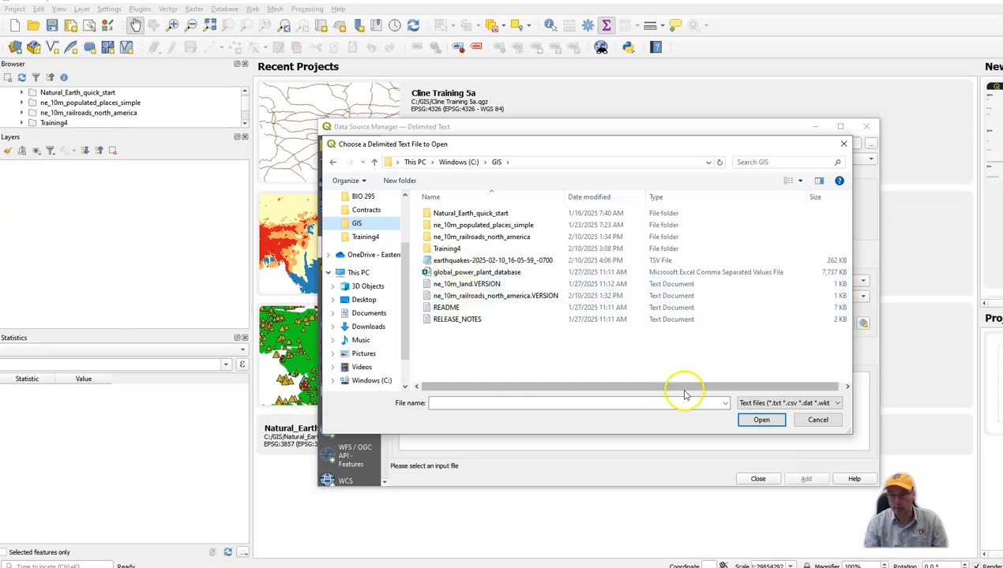
{"action": "left_click", "coordinate": [775, 403]}
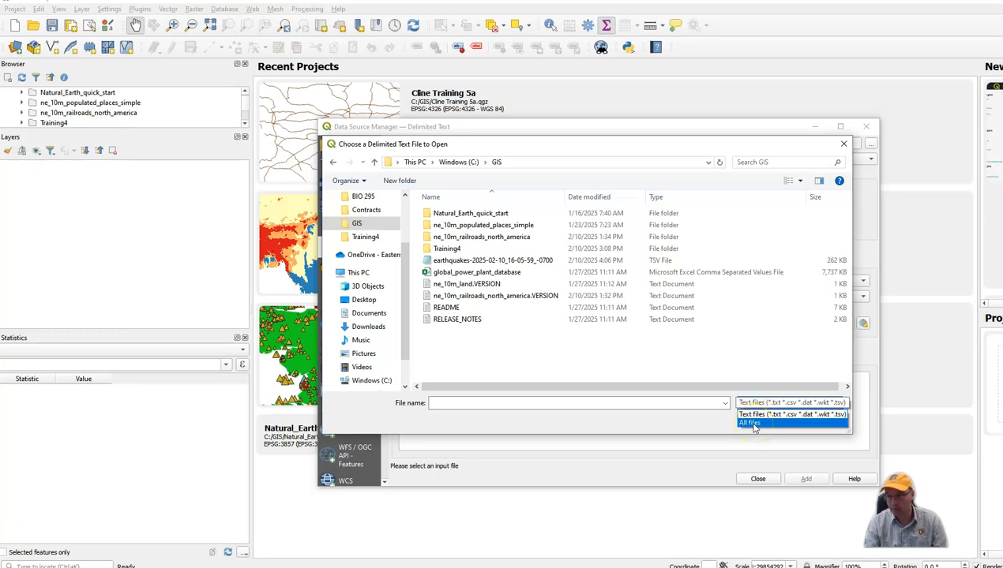
{"action": "left_click", "coordinate": [754, 427]}
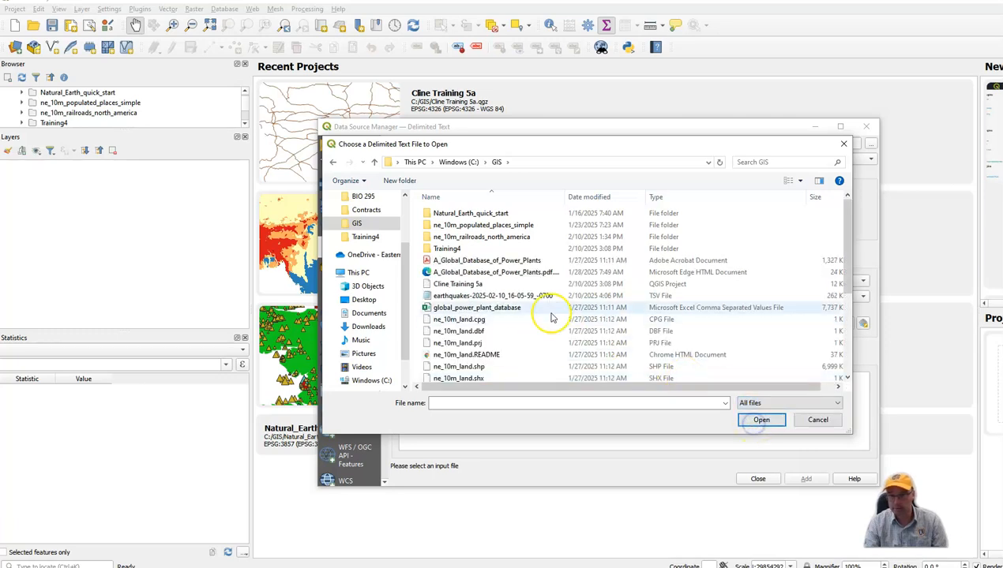
{"action": "scroll", "coordinate": [552, 318], "scroll_direction": "down", "scroll_amount": 4}
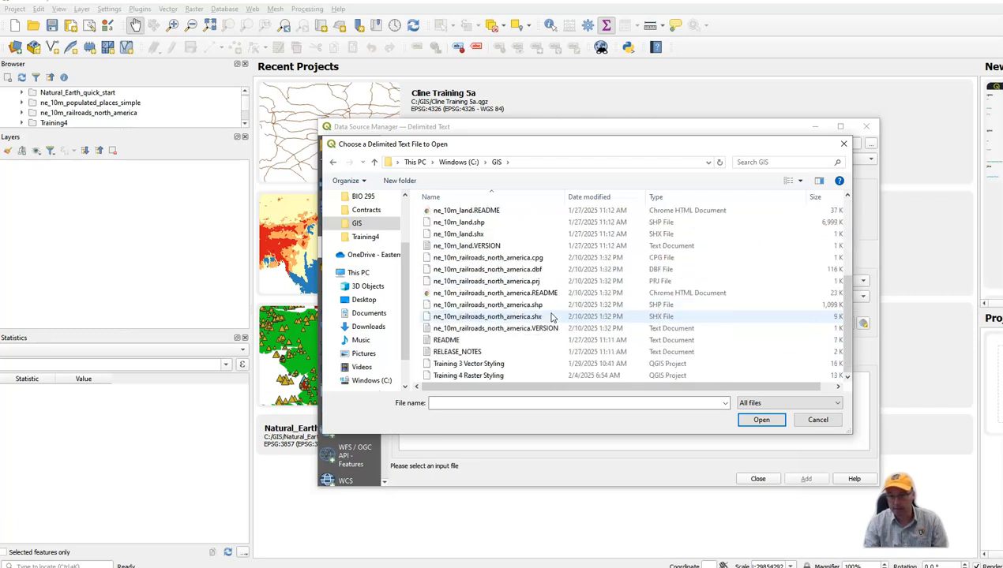
{"action": "scroll", "coordinate": [552, 317], "scroll_direction": "up", "scroll_amount": 3}
{"action": "double_click", "coordinate": [521, 258]}
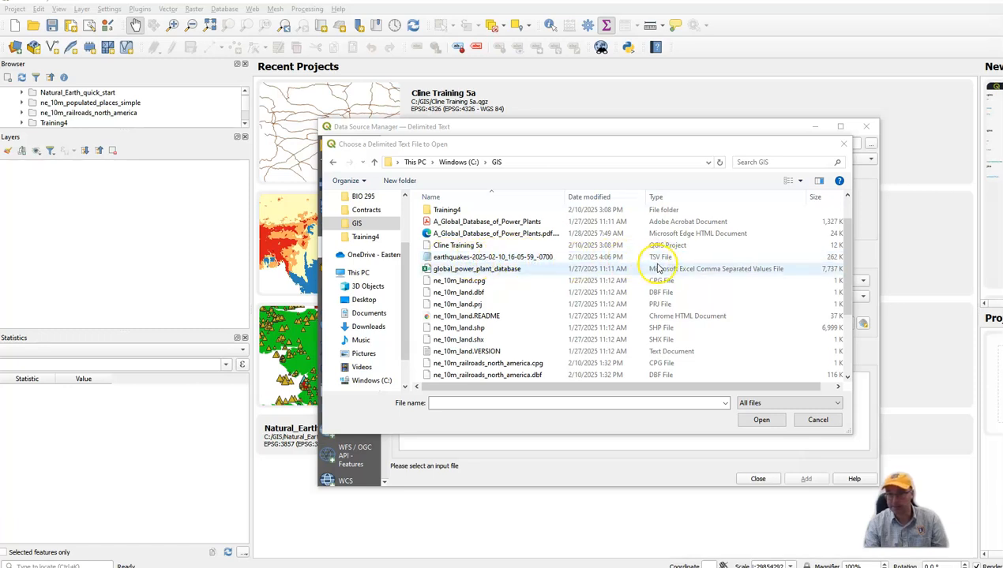
{"action": "left_click", "coordinate": [530, 261]}
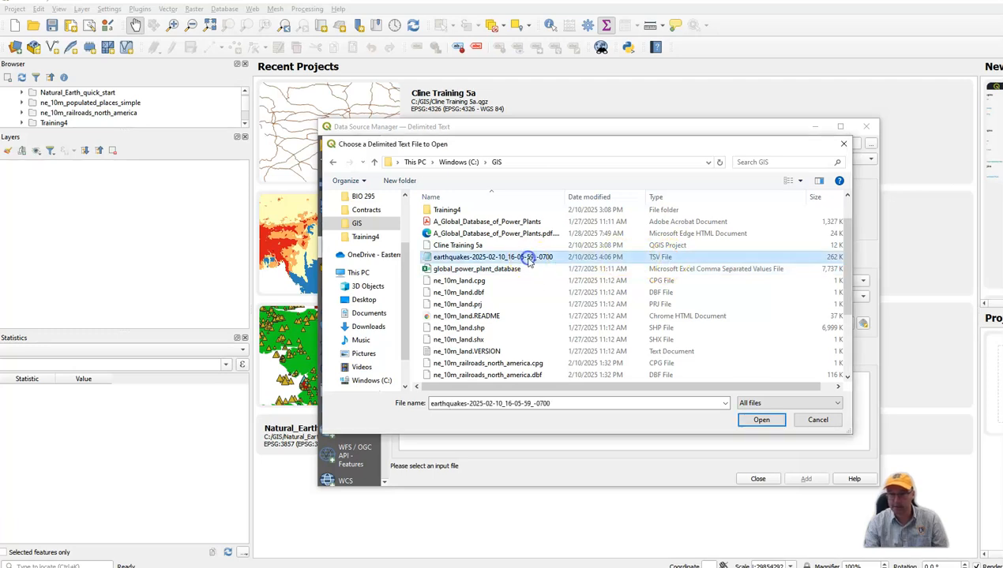
{"action": "left_click", "coordinate": [764, 421]}
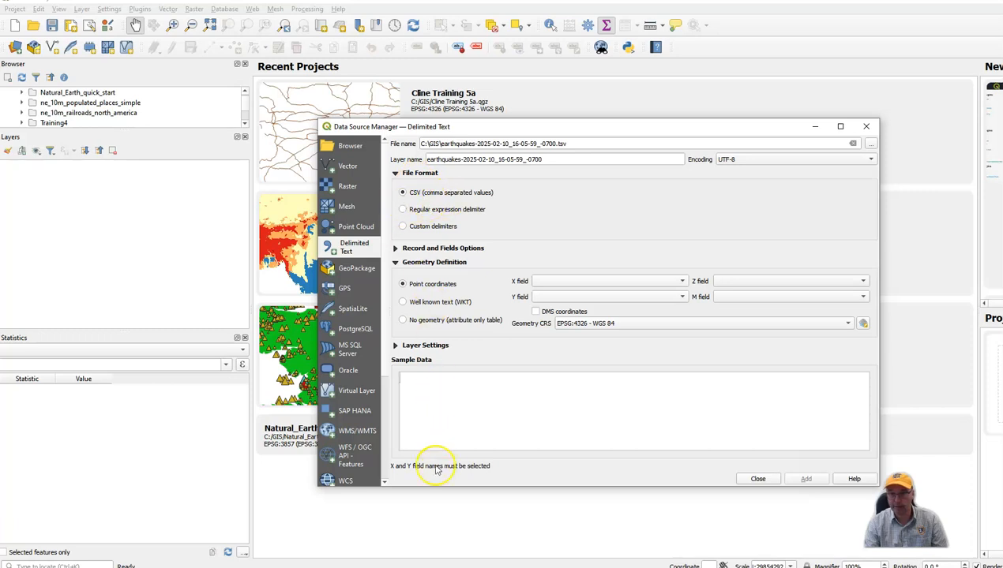
Check the tutorial's import settings, then add the earthquakes layer using custom Tab delimiters, Longitude and Latitude point coordinates and EPSG:4326, and close the Data Source Manager.
{"action": "left_click", "coordinate": [150, 567]}
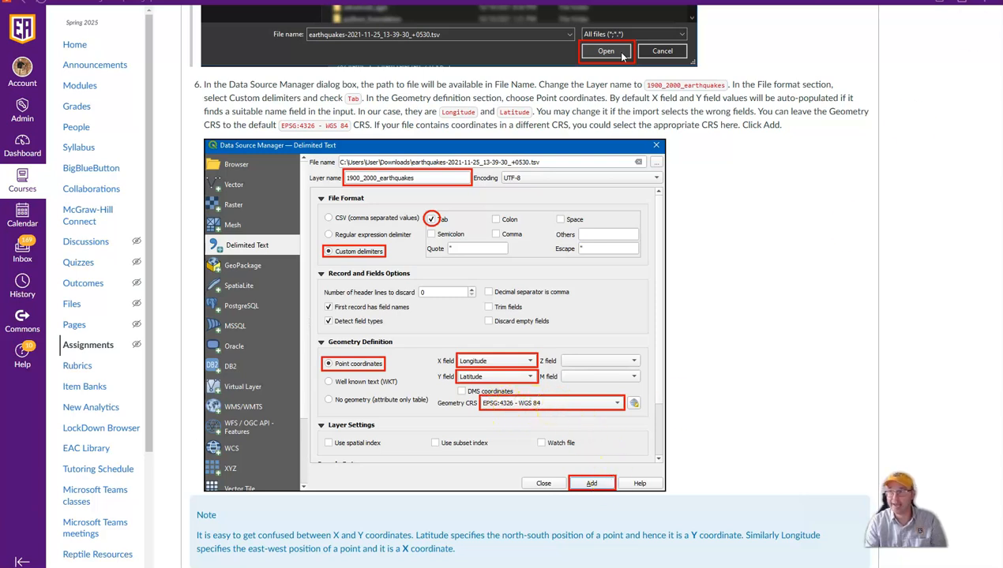
{"action": "key", "text": "alt+Tab"}
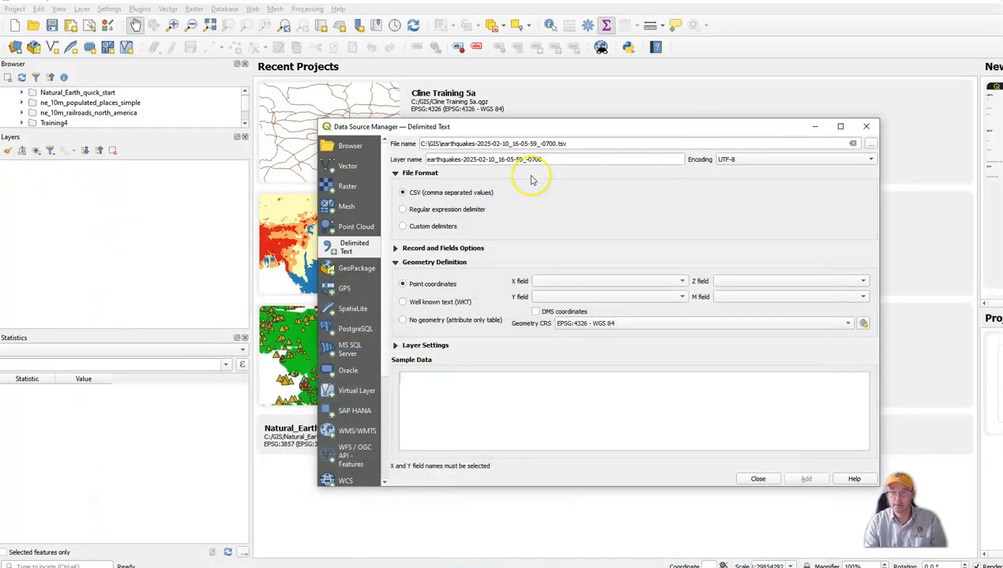
{"action": "left_click", "coordinate": [401, 226]}
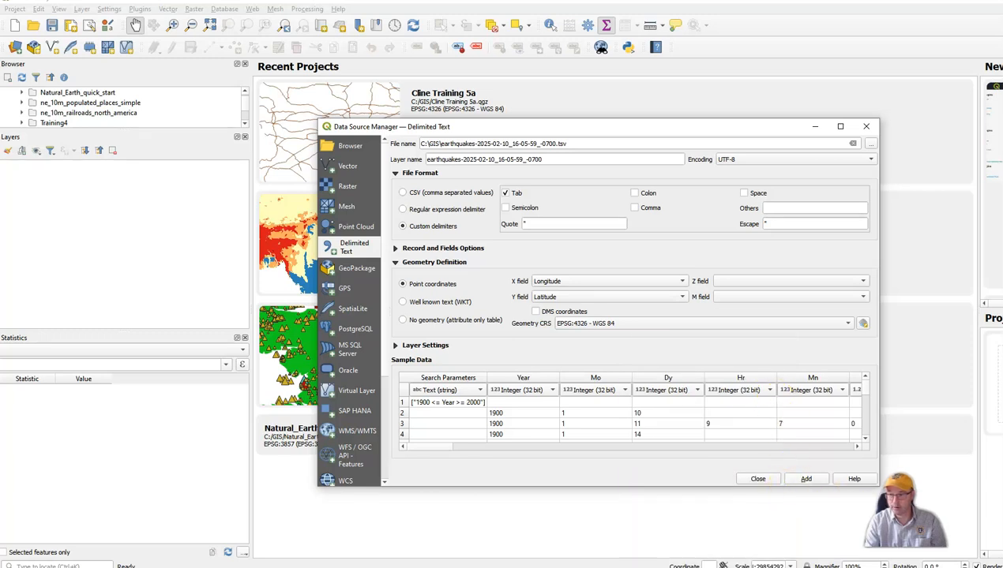
{"action": "left_click", "coordinate": [789, 480]}
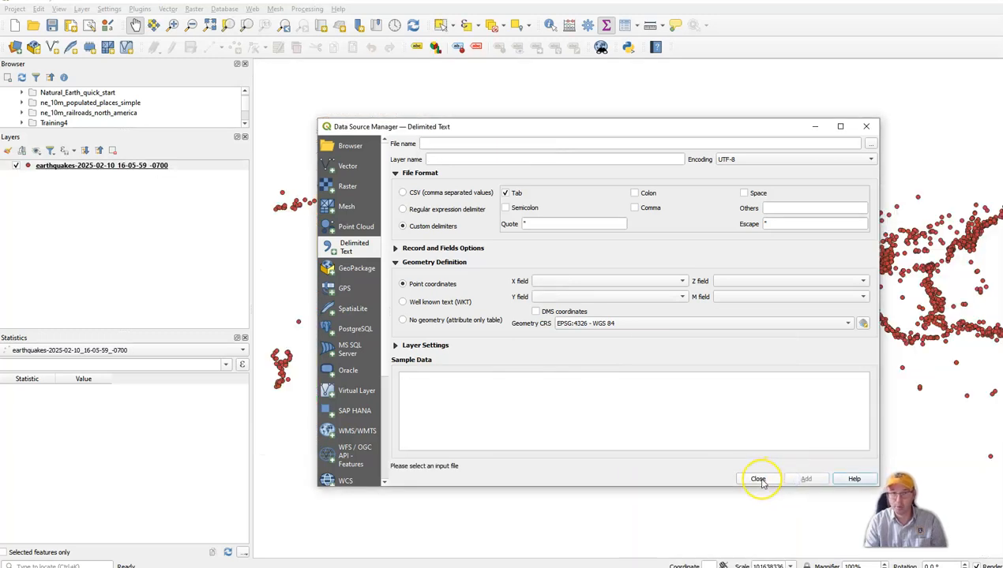
{"action": "left_click", "coordinate": [758, 479]}
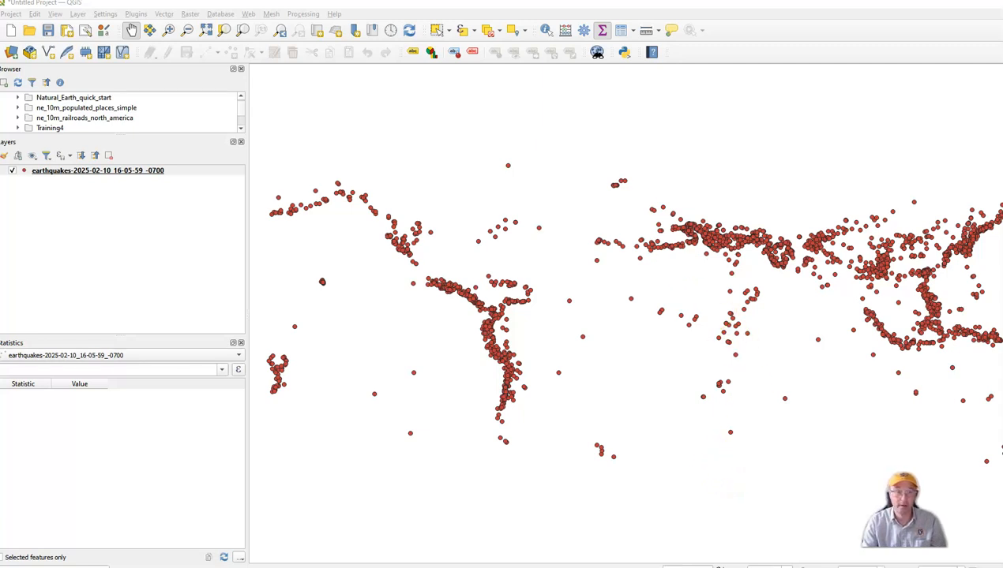
Create a new print layout without entering a title and add a map covering almost the whole page.
{"action": "left_click", "coordinate": [10, 14]}
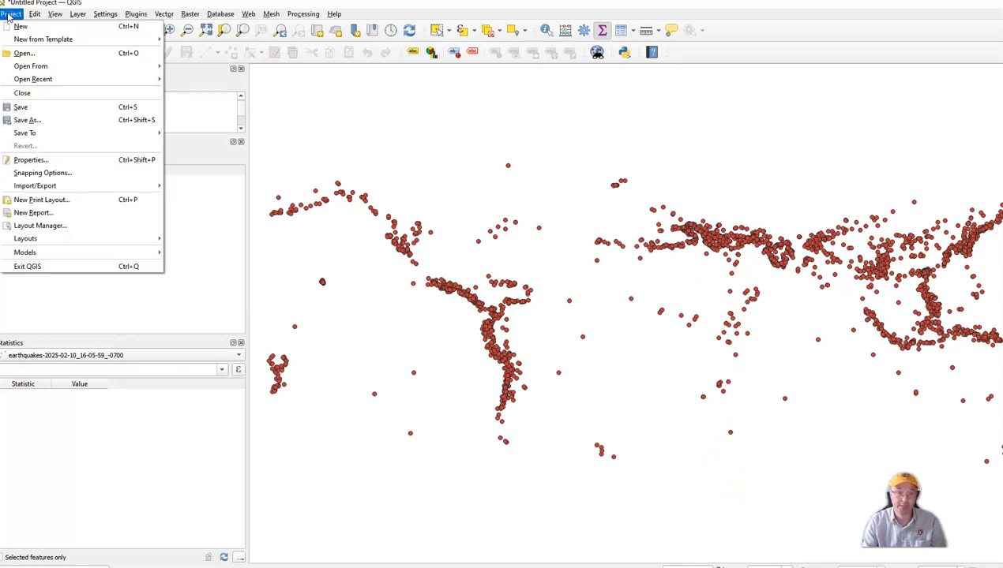
{"action": "left_click", "coordinate": [47, 202]}
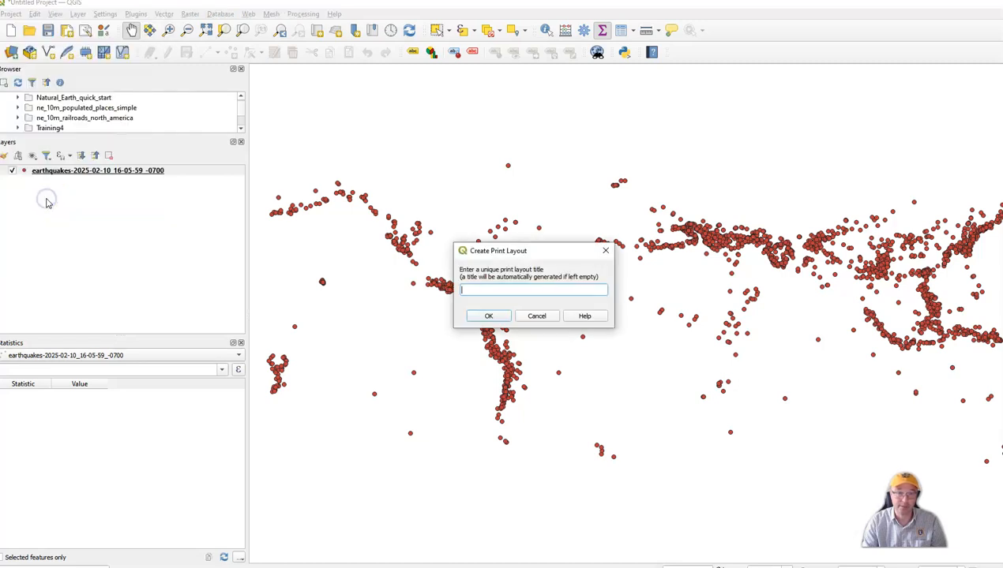
{"action": "left_click", "coordinate": [502, 320]}
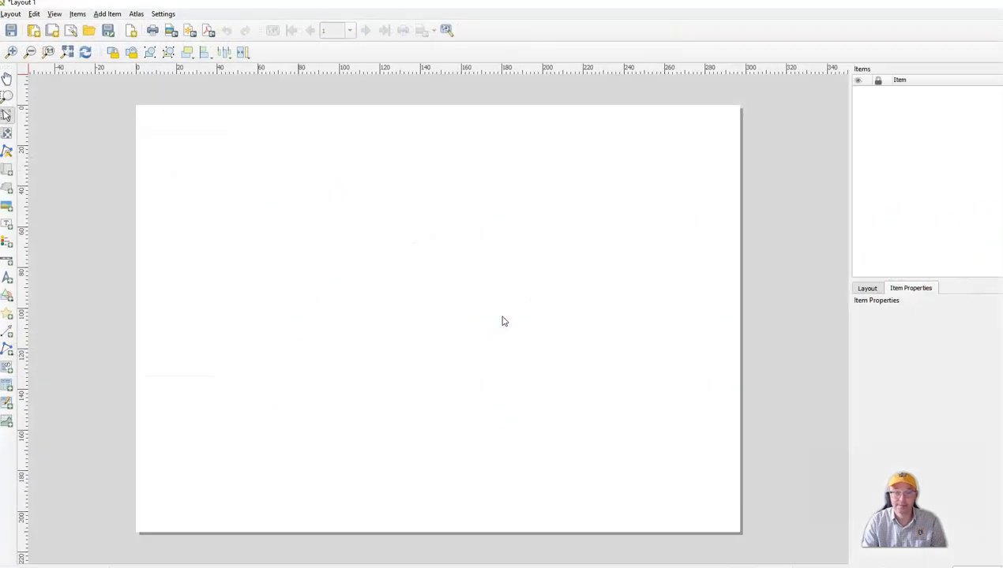
{"action": "left_click", "coordinate": [107, 14]}
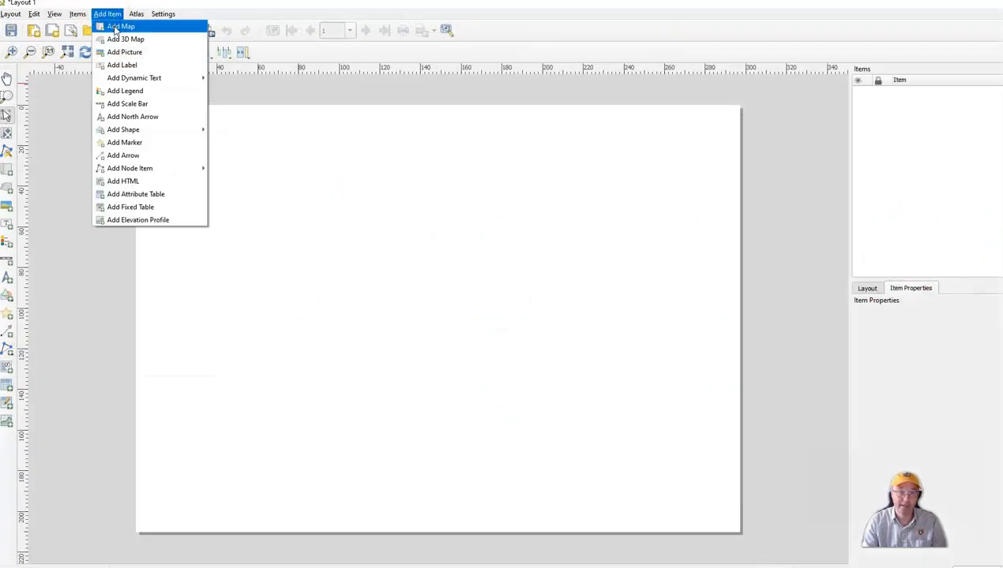
{"action": "left_click", "coordinate": [118, 27]}
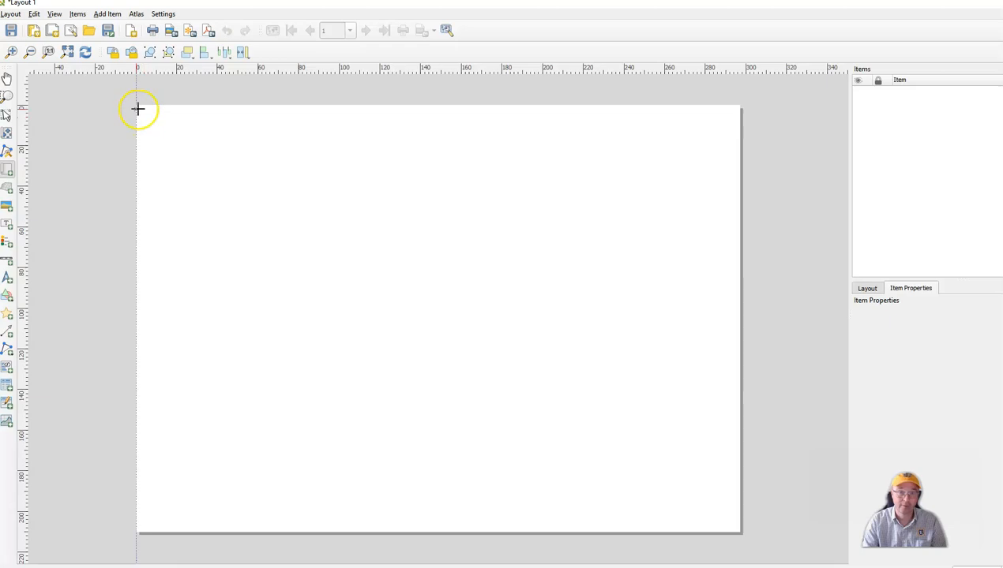
{"action": "mouse_move", "coordinate": [140, 114]}
{"action": "left_mouse_down"}
{"action": "mouse_move", "coordinate": [522, 403]}
{"action": "mouse_move", "coordinate": [737, 532]}
{"action": "left_mouse_up"}
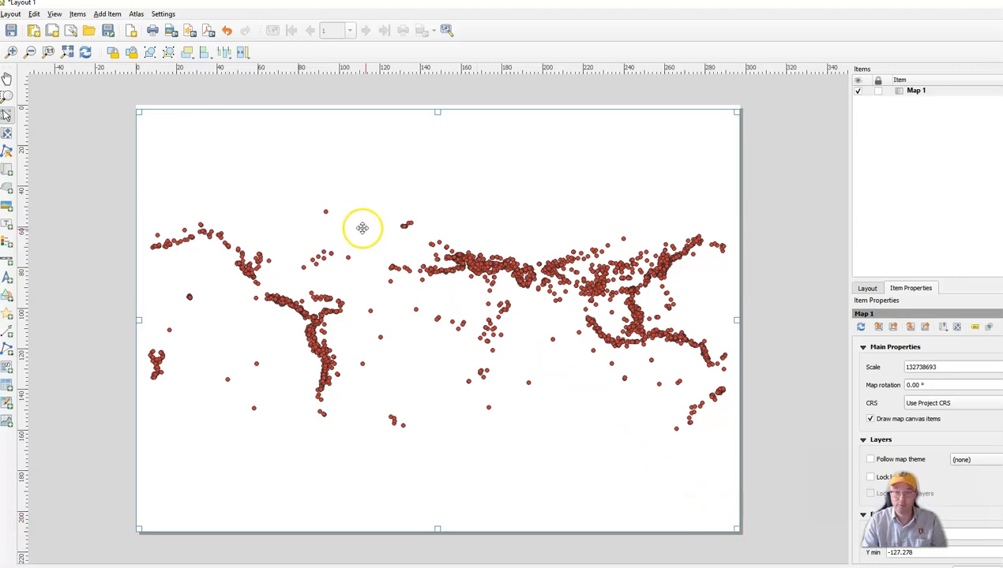
Add a legend in the lower-left part of the layout page, below the plotted points, and title it "Earthquakes".
{"action": "left_click", "coordinate": [106, 14]}
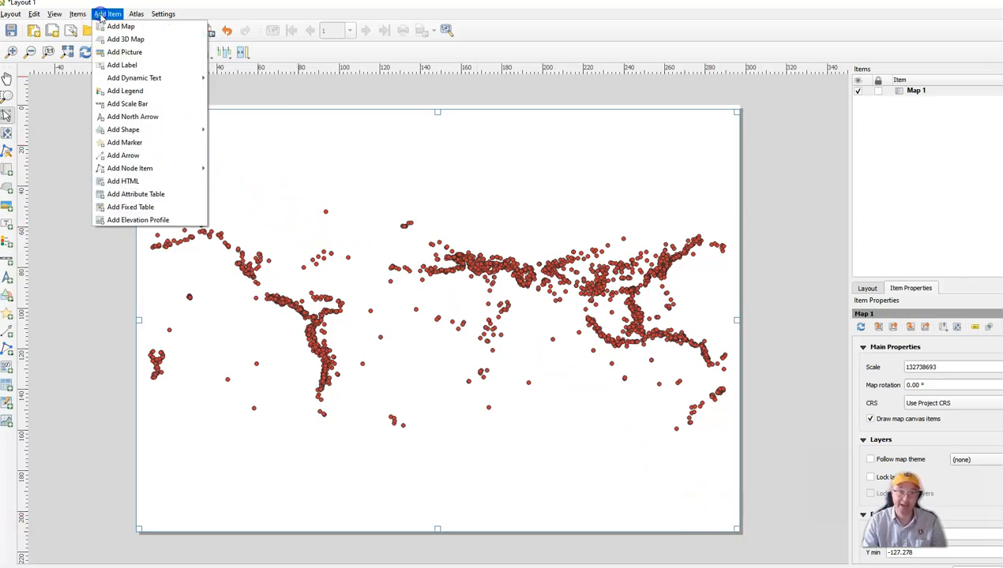
{"action": "left_click", "coordinate": [126, 92]}
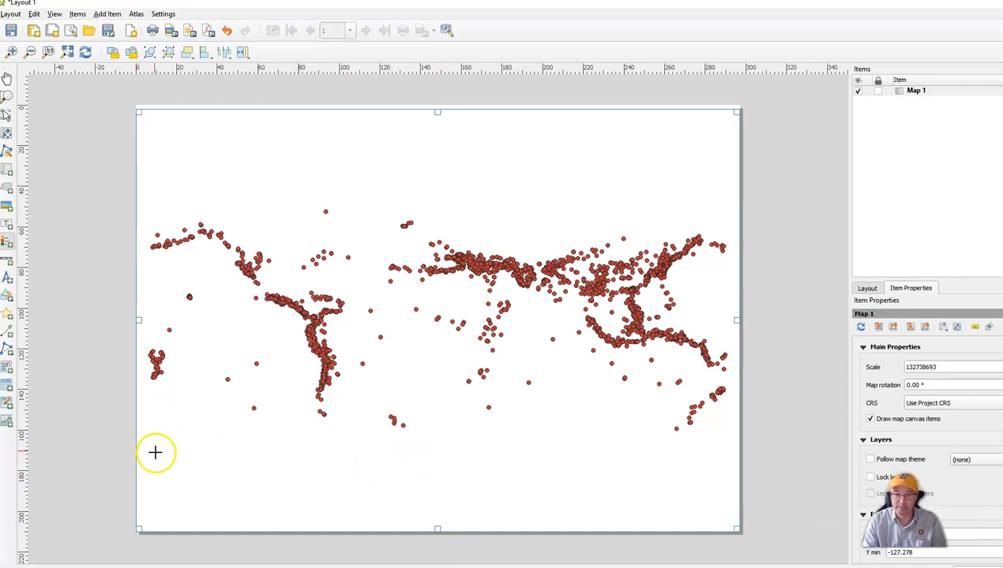
{"action": "mouse_move", "coordinate": [160, 435]}
{"action": "left_mouse_down"}
{"action": "mouse_move", "coordinate": [208, 472]}
{"action": "mouse_move", "coordinate": [349, 510]}
{"action": "mouse_move", "coordinate": [357, 523]}
{"action": "left_mouse_up"}
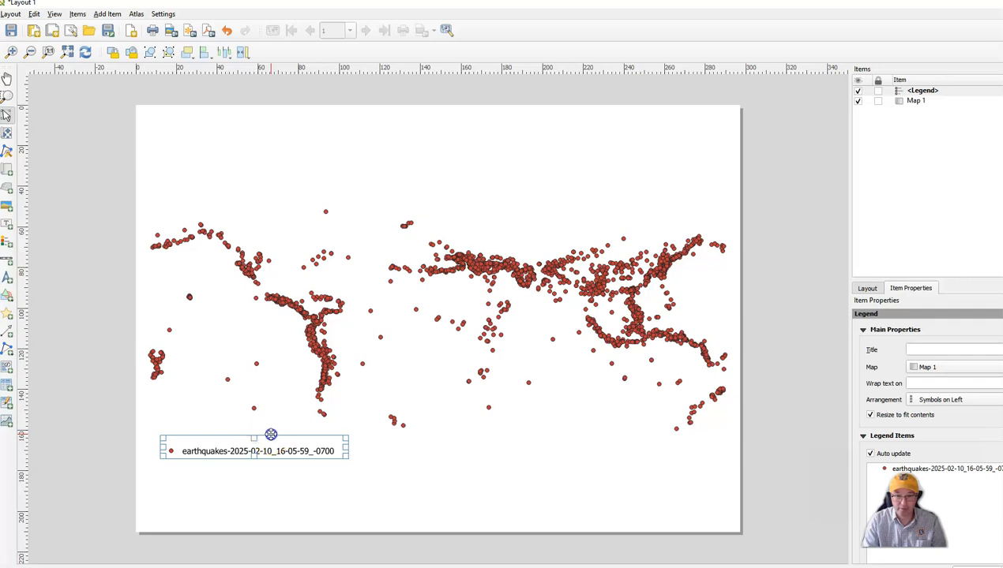
{"action": "left_click_drag", "start_coordinate": [268, 432], "coordinate": [270, 466]}
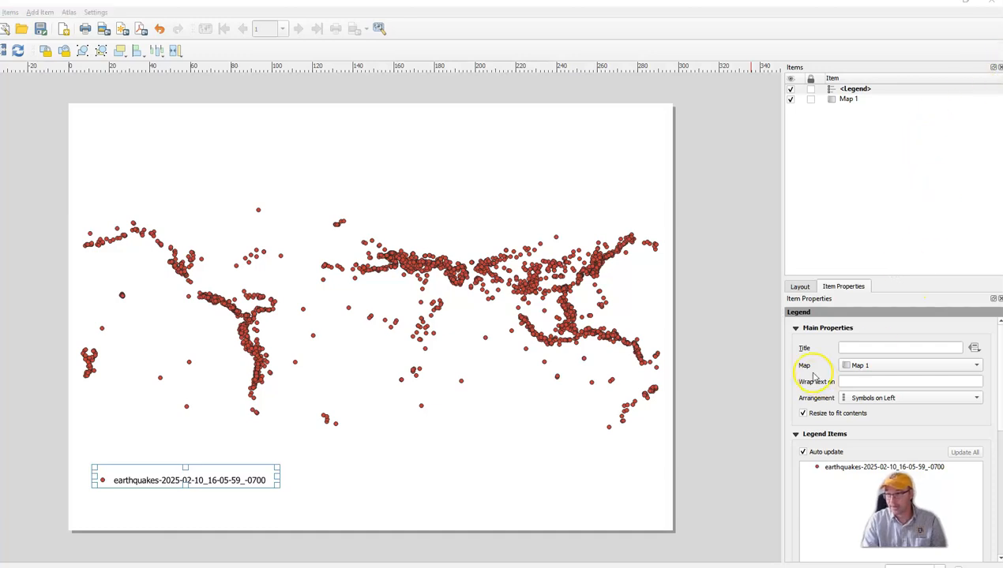
{"action": "left_click", "coordinate": [861, 348]}
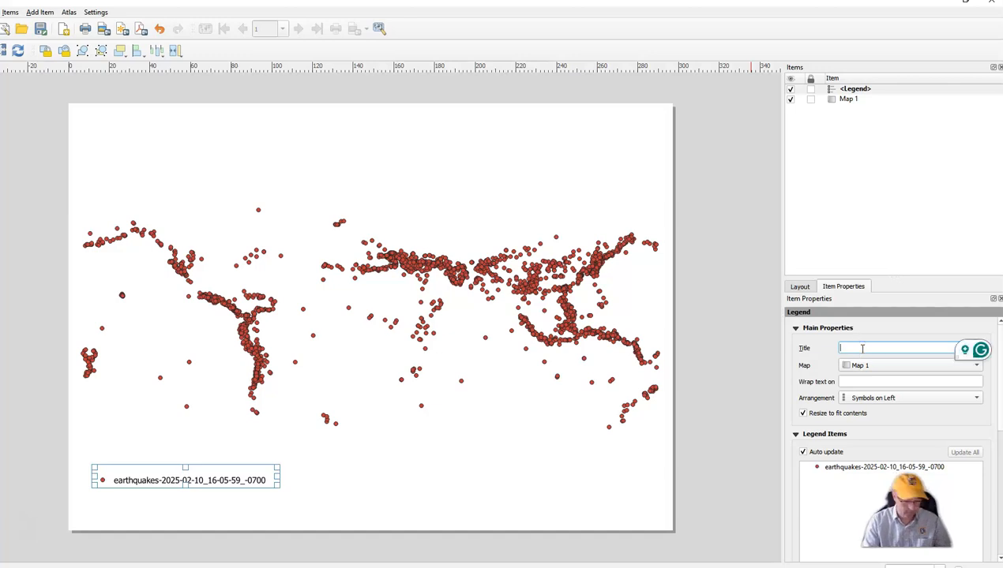
{"action": "type", "text": "Earthquakes"}
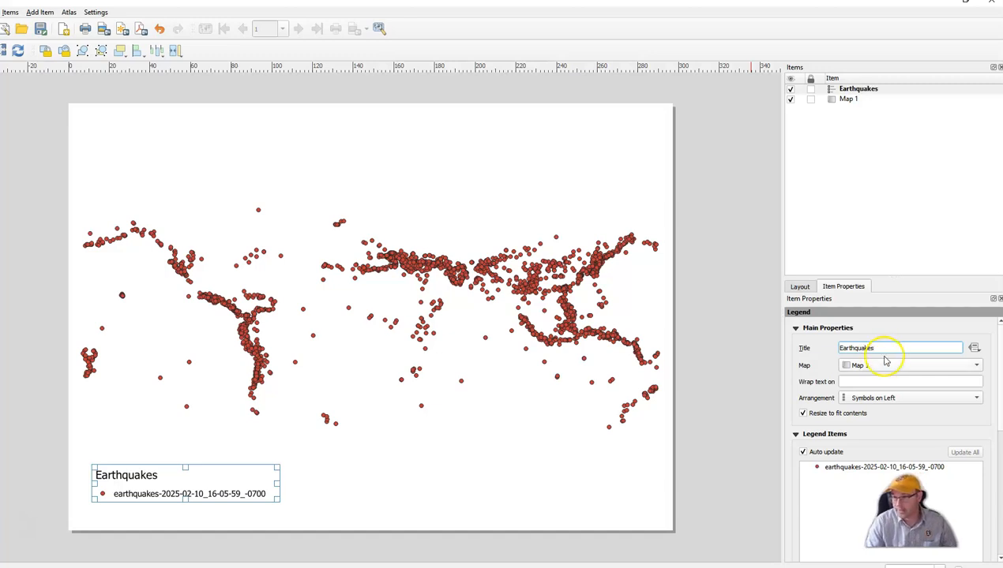
Turn off automatic updating of the legend items so the earthquakes layer entry can be customised.
{"action": "scroll", "coordinate": [864, 438], "scroll_direction": "down", "scroll_amount": 1}
{"action": "scroll", "coordinate": [864, 439], "scroll_direction": "down", "scroll_amount": 1}
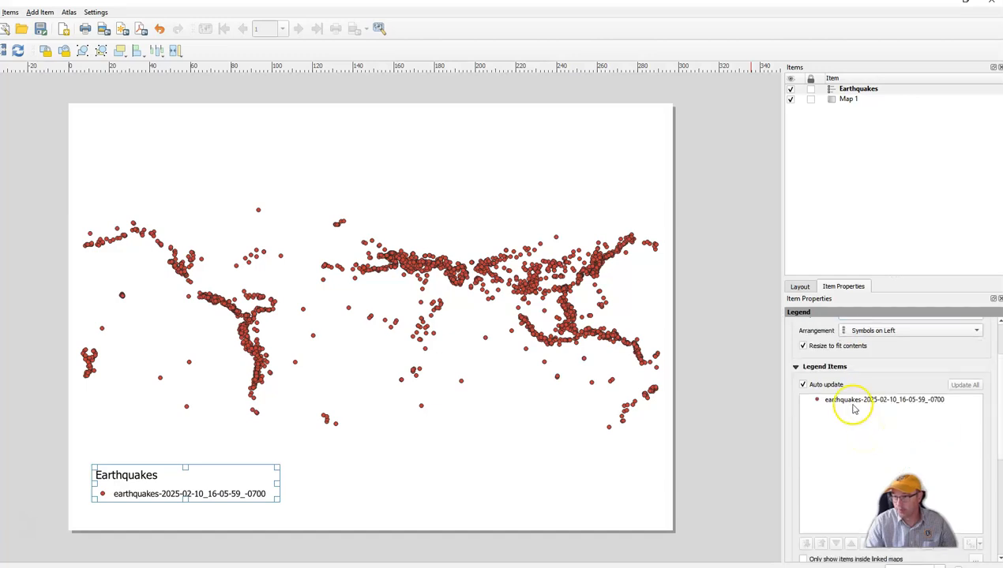
{"action": "left_click", "coordinate": [852, 400]}
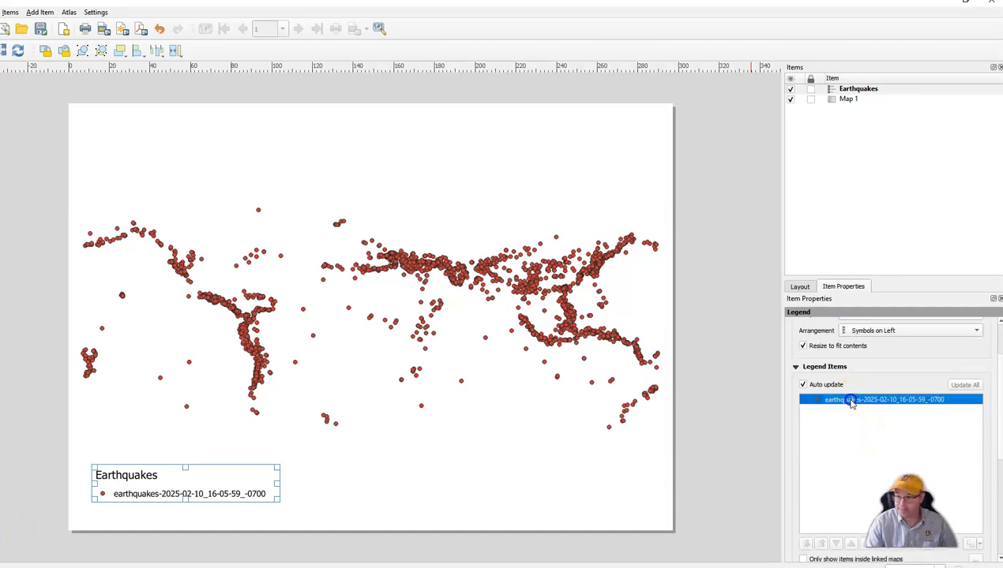
{"action": "scroll", "coordinate": [868, 426], "scroll_direction": "down", "scroll_amount": 2}
{"action": "scroll", "coordinate": [870, 426], "scroll_direction": "down", "scroll_amount": 1}
{"action": "scroll", "coordinate": [869, 424], "scroll_direction": "up", "scroll_amount": 3}
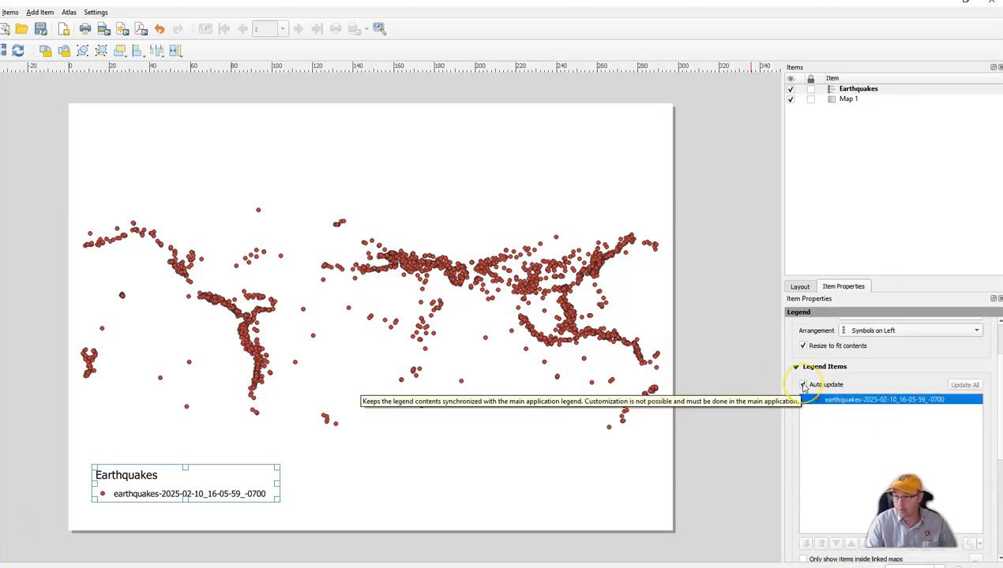
{"action": "left_click", "coordinate": [803, 386]}
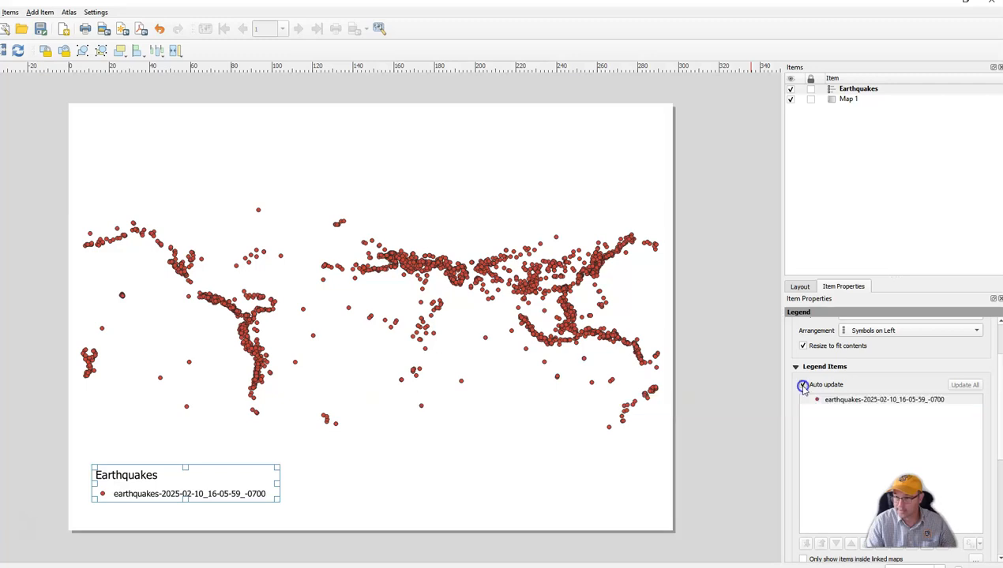
Change the legend label of the earthquakes layer to "Earthquakes between 1900 - 2000".
{"action": "scroll", "coordinate": [824, 437], "scroll_direction": "down", "scroll_amount": 2}
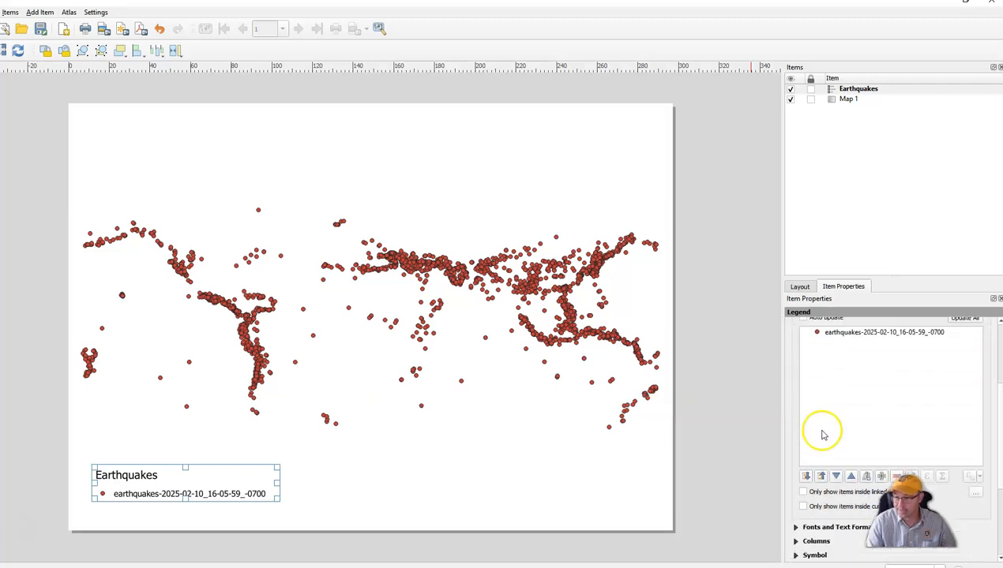
{"action": "left_click", "coordinate": [840, 334]}
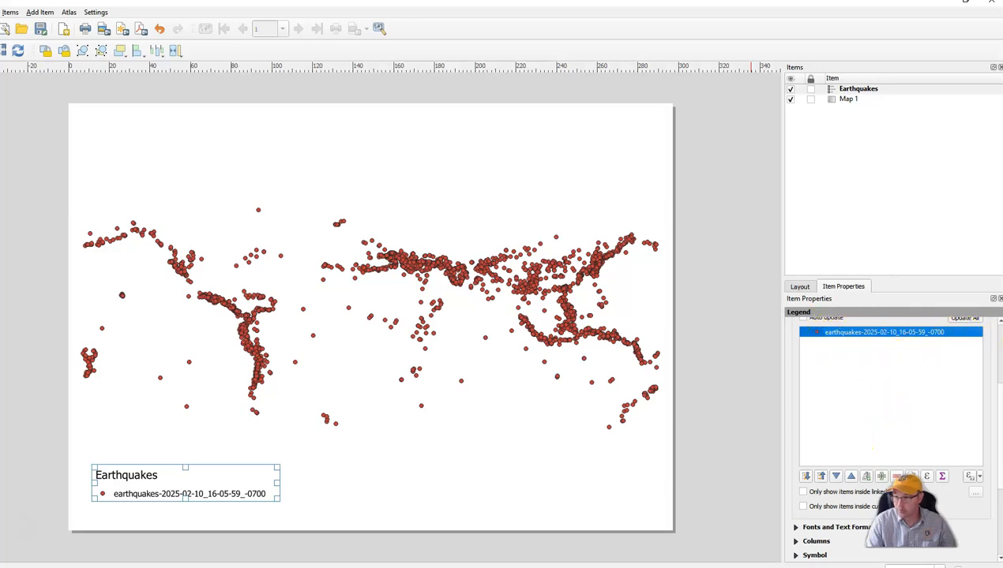
{"action": "double_click", "coordinate": [909, 332]}
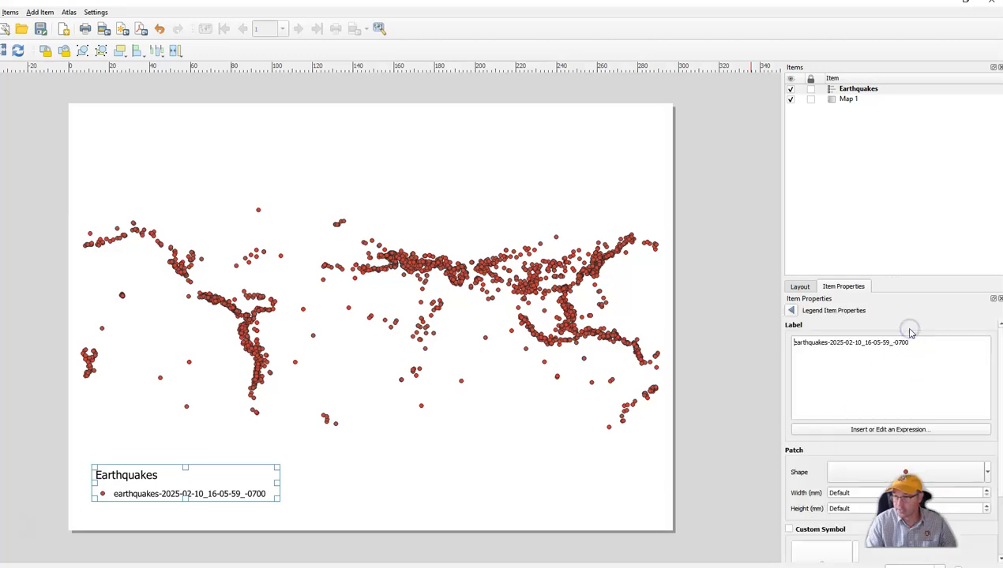
{"action": "left_click", "coordinate": [791, 310]}
{"action": "double_click", "coordinate": [849, 333]}
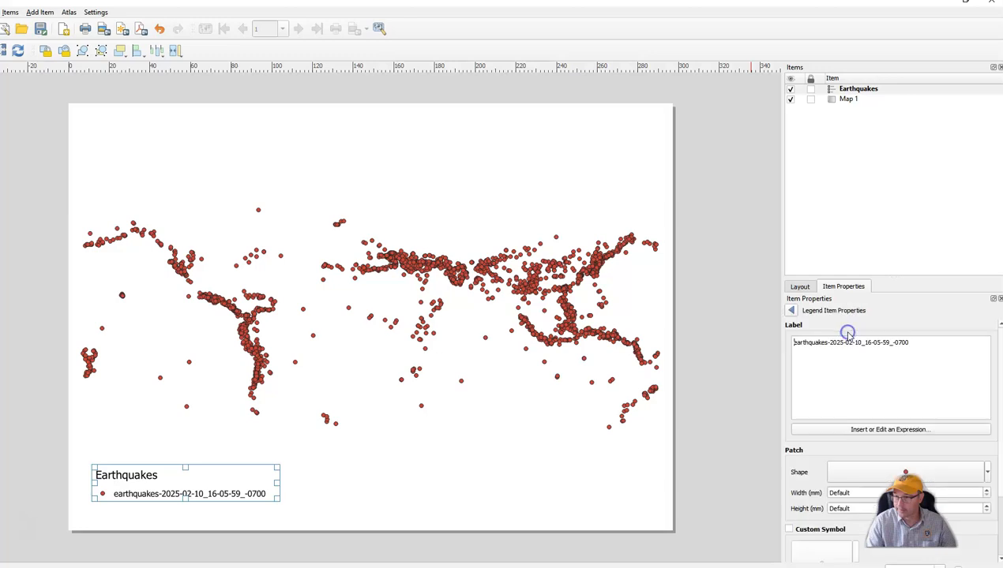
{"action": "left_click", "coordinate": [918, 343]}
{"action": "left_click_drag", "start_coordinate": [901, 342], "coordinate": [815, 342]}
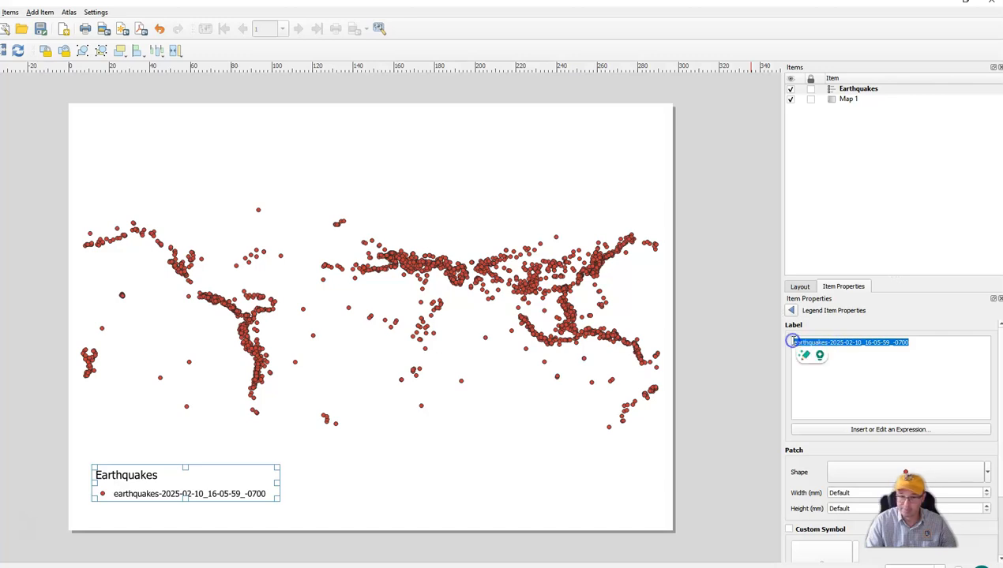
{"action": "type", "text": "Earthquakes between "}
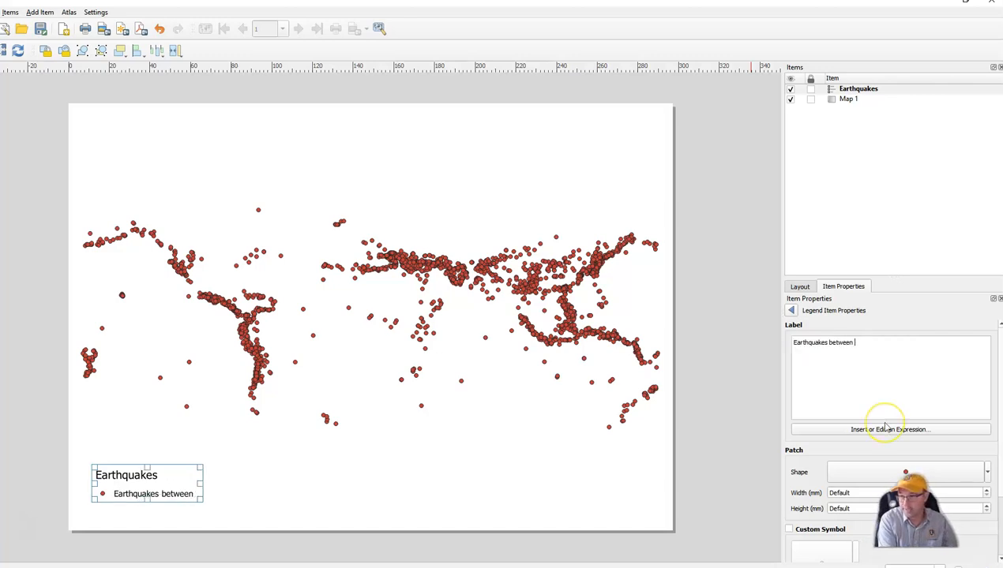
{"action": "type", "text": "199"}
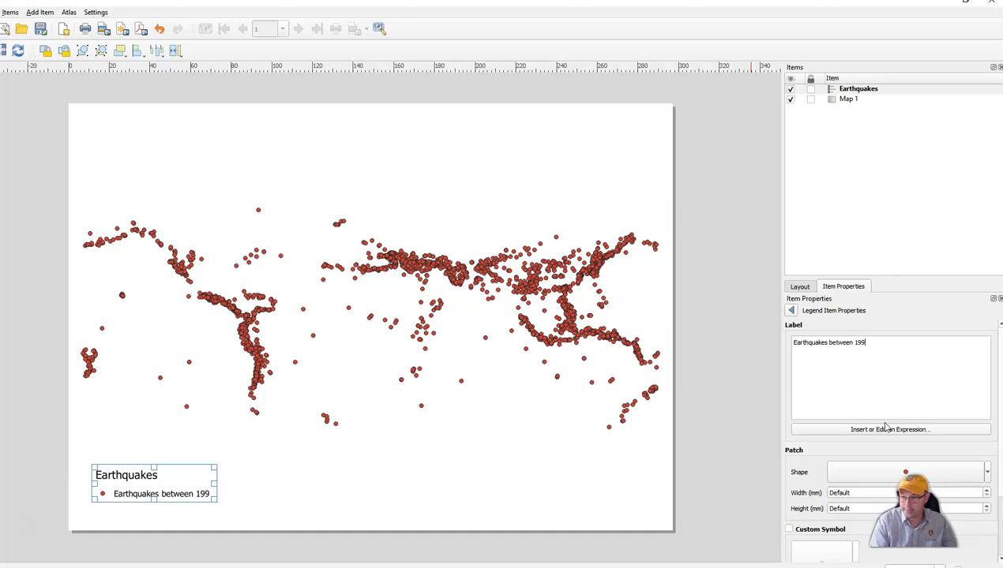
{"action": "key", "text": "BackSpace"}
{"action": "type", "text": "00"}
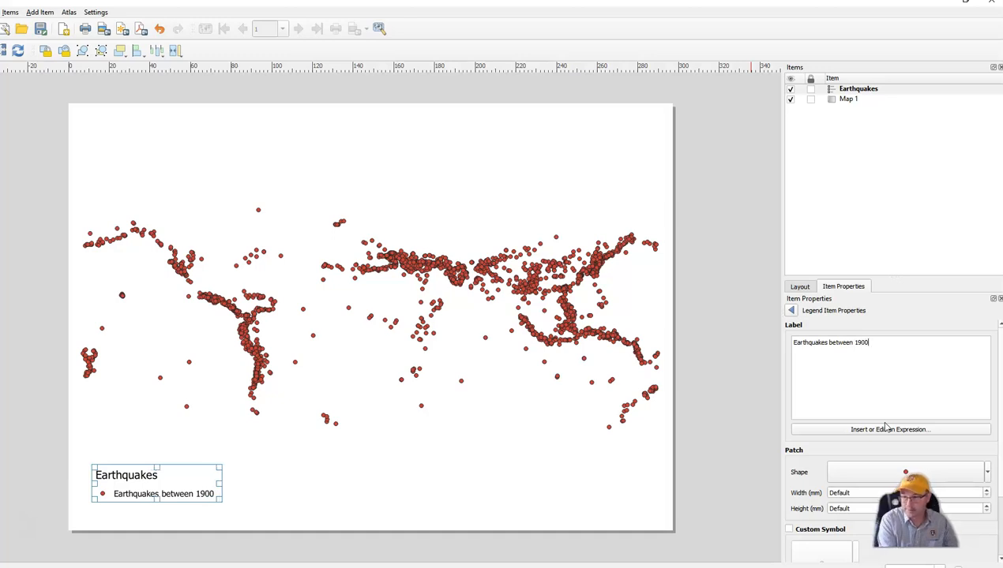
{"action": "type", "text": " - 2000"}
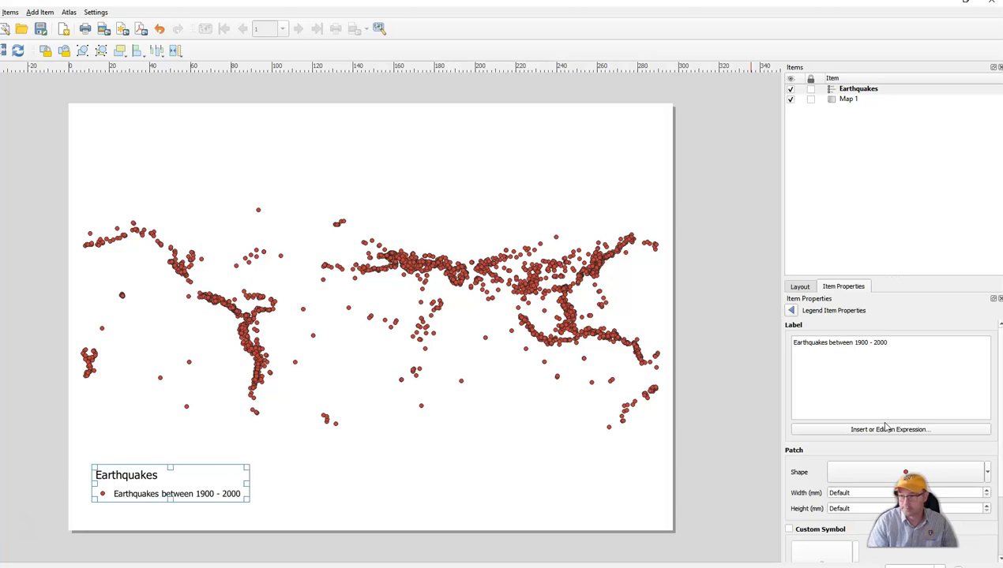
{"action": "left_click", "coordinate": [496, 495]}
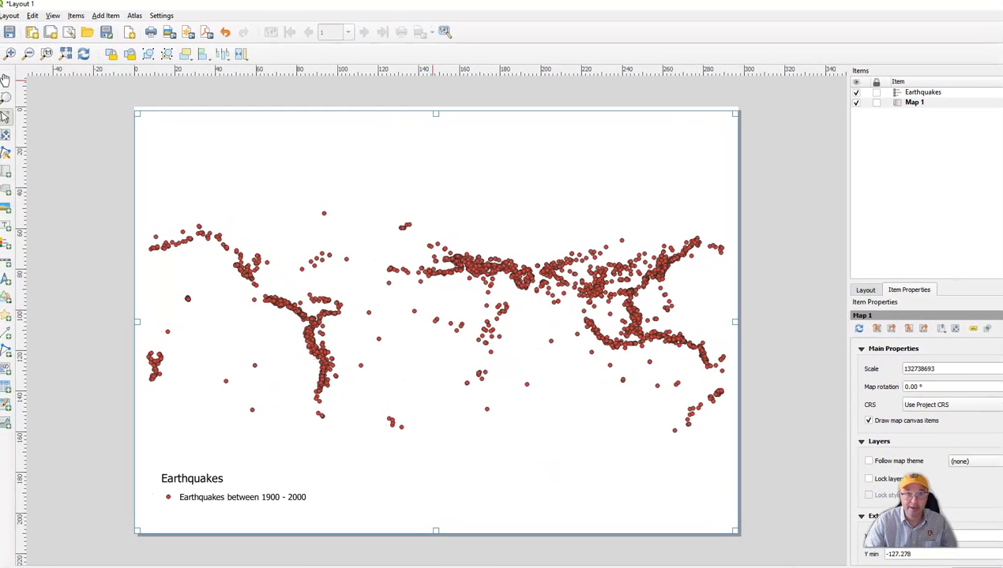
Export the layout as a PDF in C:\GIS\Training4, named with the author's surname followed by "Training 5b", and close the opened PDF.
{"action": "left_click", "coordinate": [18, 16]}
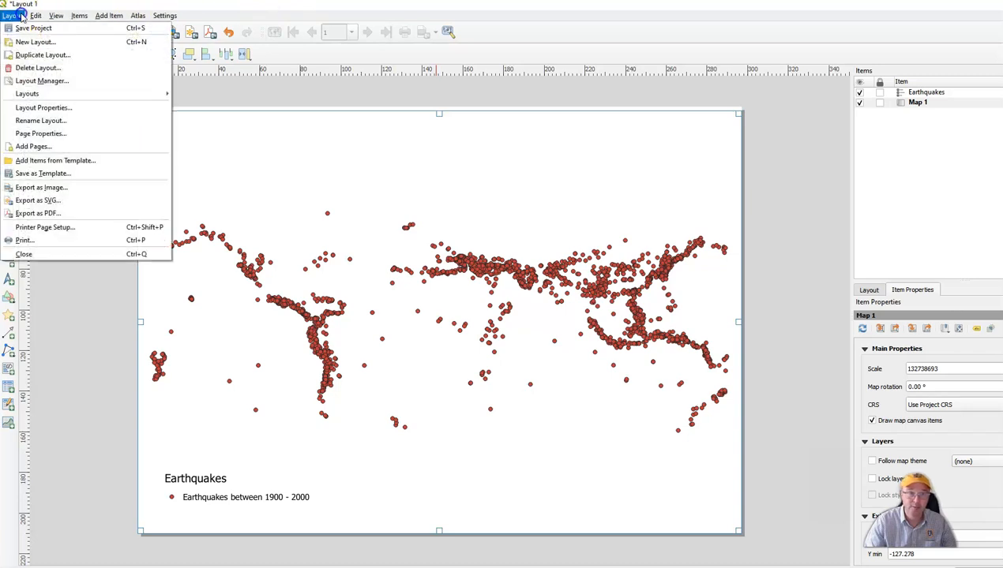
{"action": "left_click", "coordinate": [37, 214]}
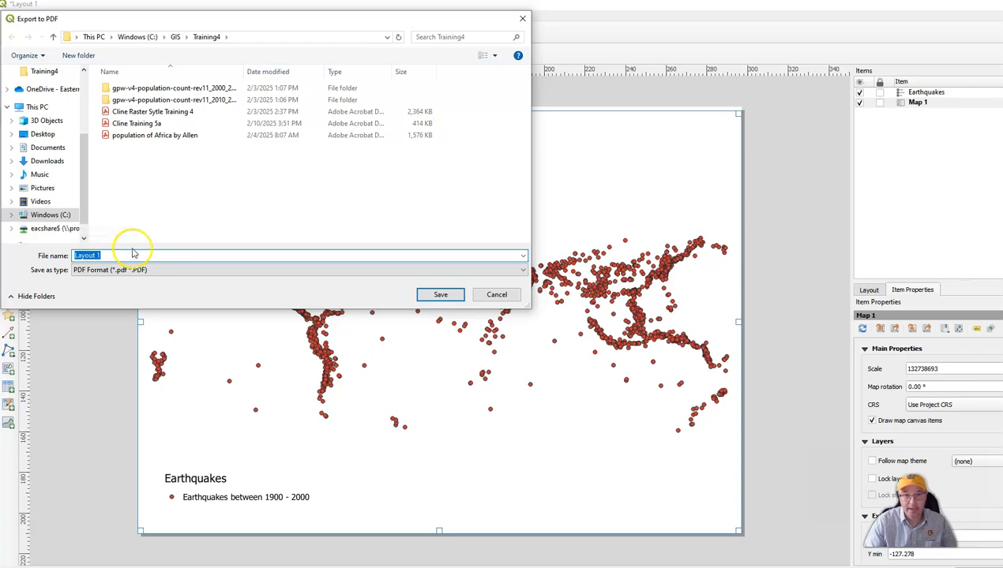
{"action": "type", "text": "C"}
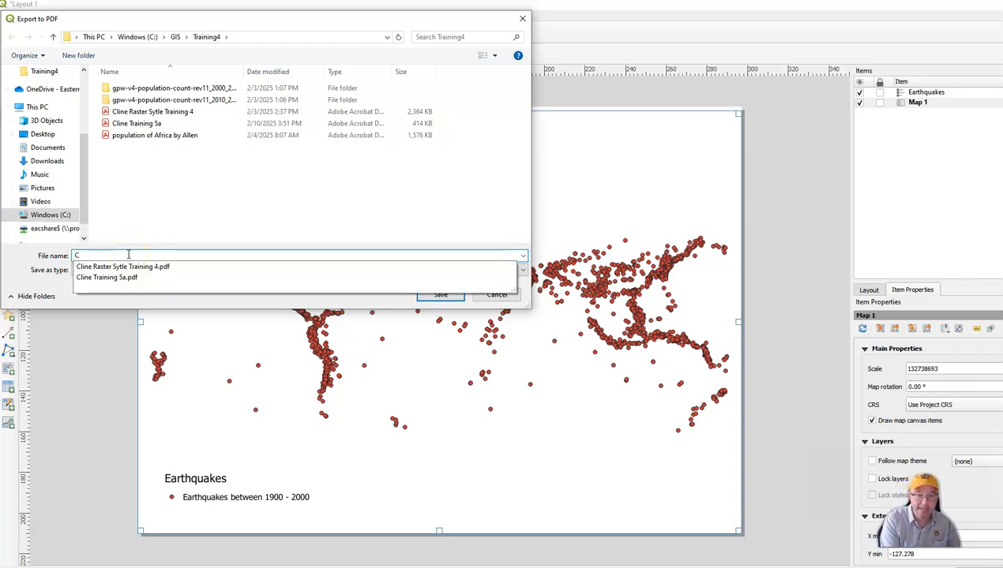
{"action": "type", "text": "line Training"}
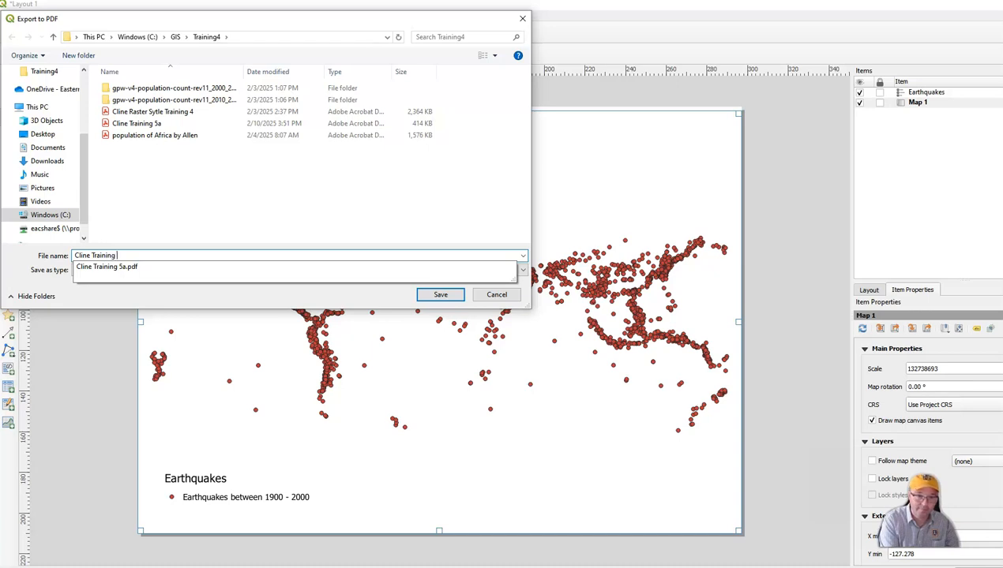
{"action": "type", "text": " 5b"}
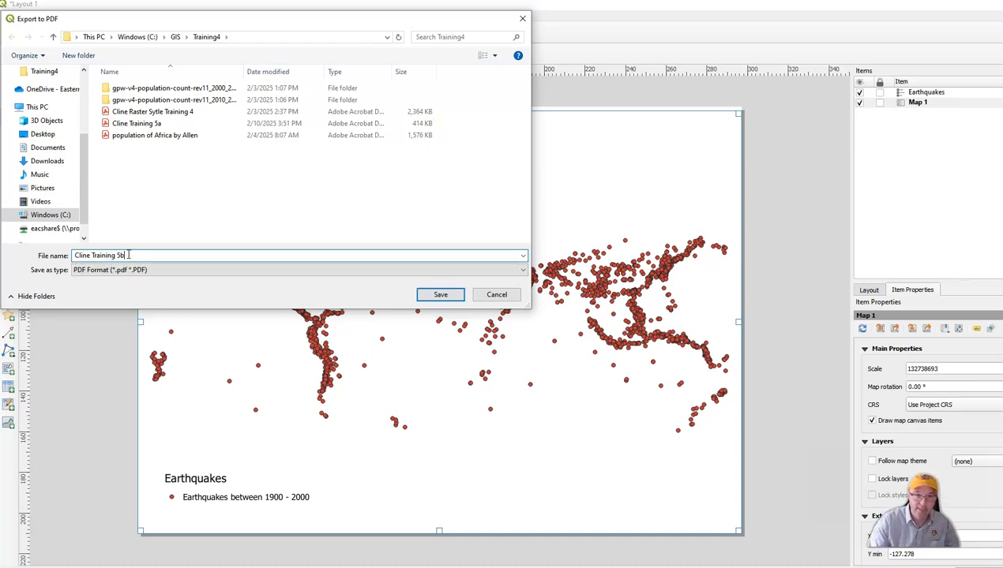
{"action": "left_click", "coordinate": [439, 296]}
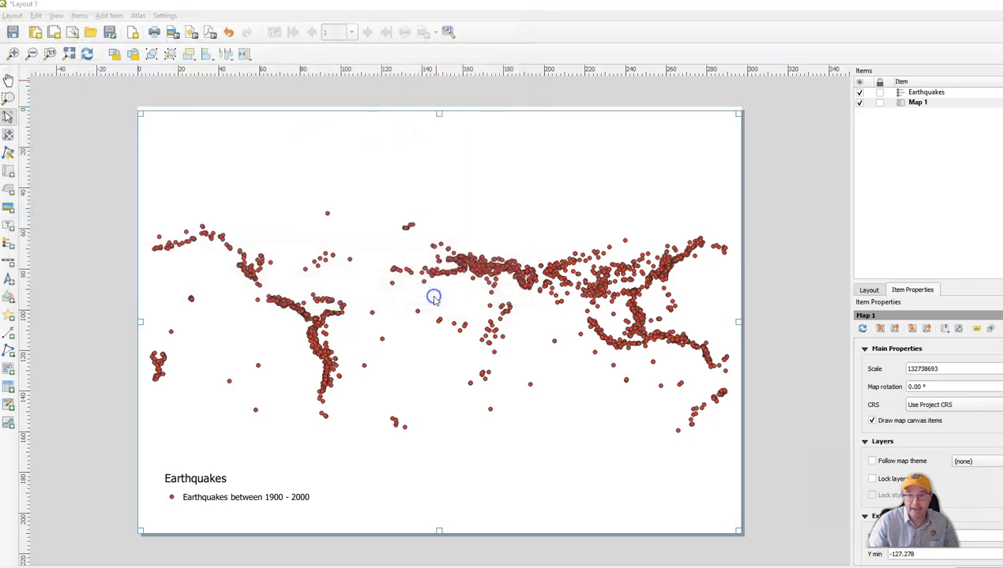
{"action": "left_click", "coordinate": [618, 502]}
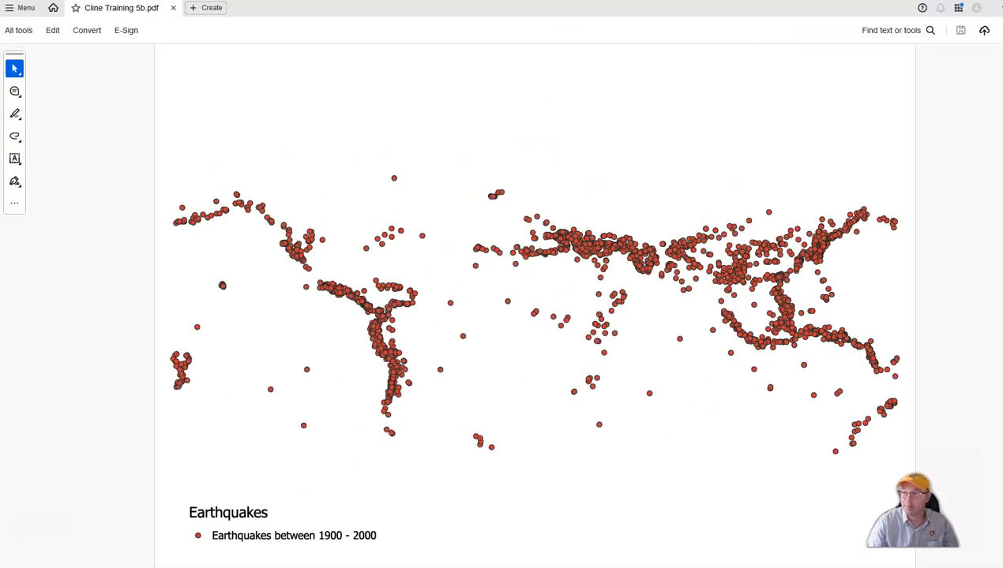
{"action": "left_click", "coordinate": [1001, 8]}
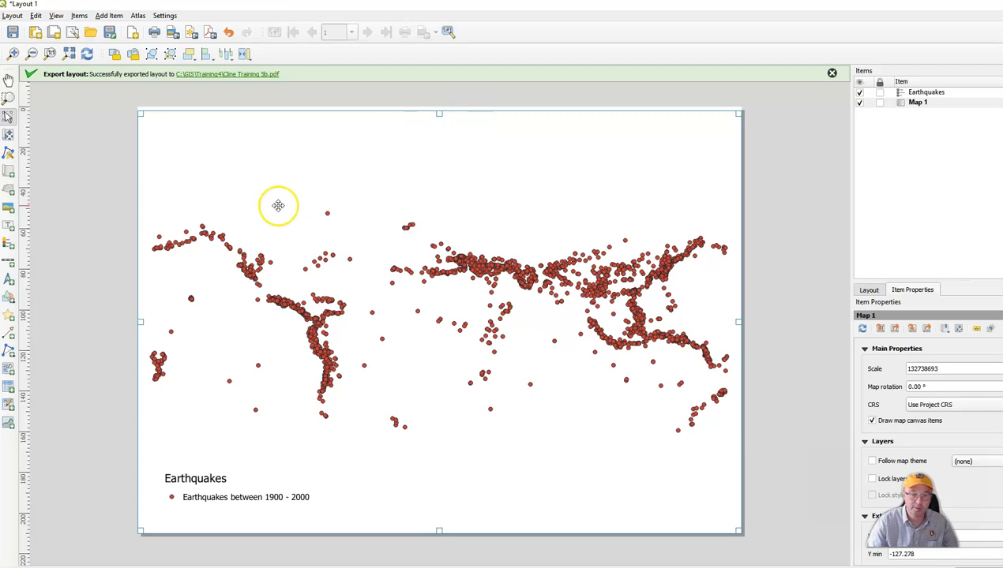